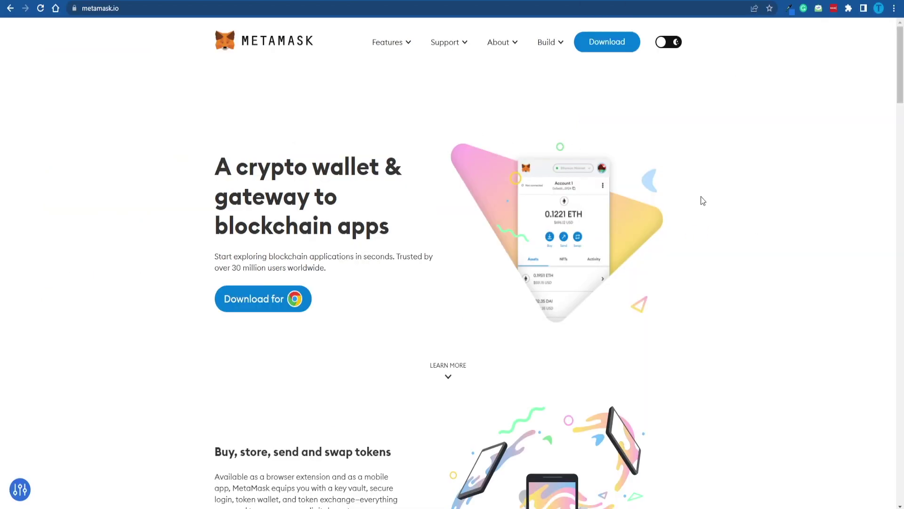
# - Look over metamask.io and choose 'Download for Chrome' to reach the MetaMask extension page
pyautogui.scroll(-5, 710, 199)
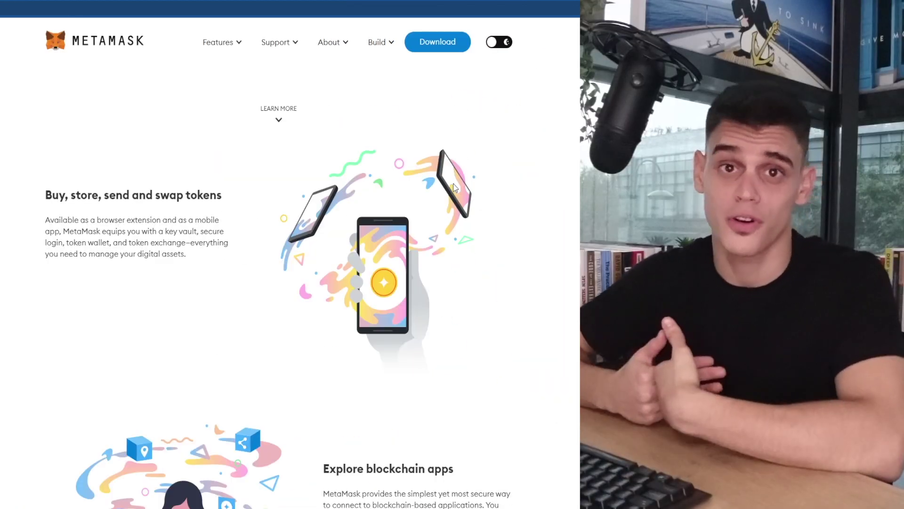
pyautogui.scroll(5, 515, 187)
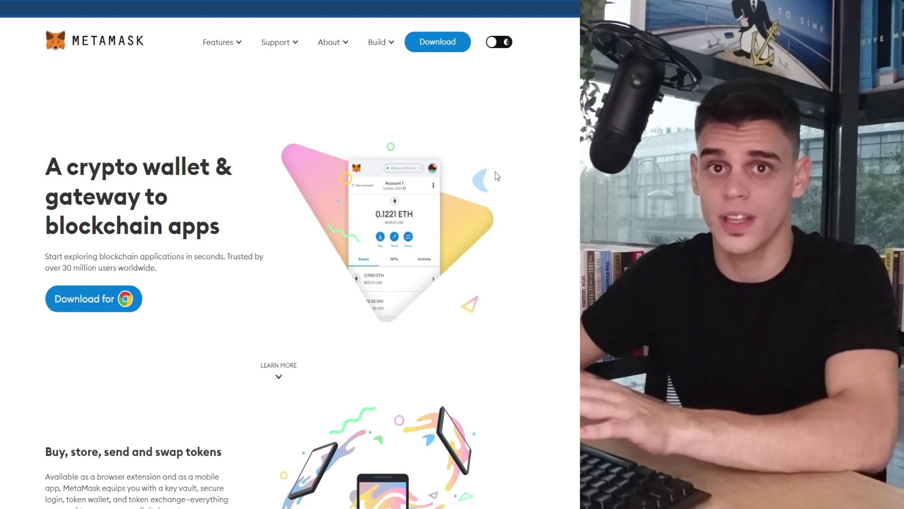
pyautogui.click(109, 308)
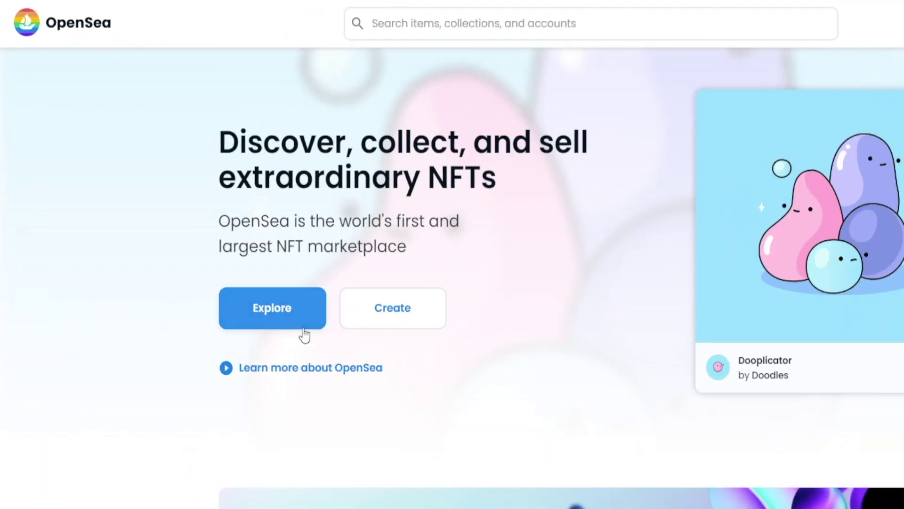
# - Show the Top collections on OpenSea's Explore page and scan the list
pyautogui.click(285, 305)
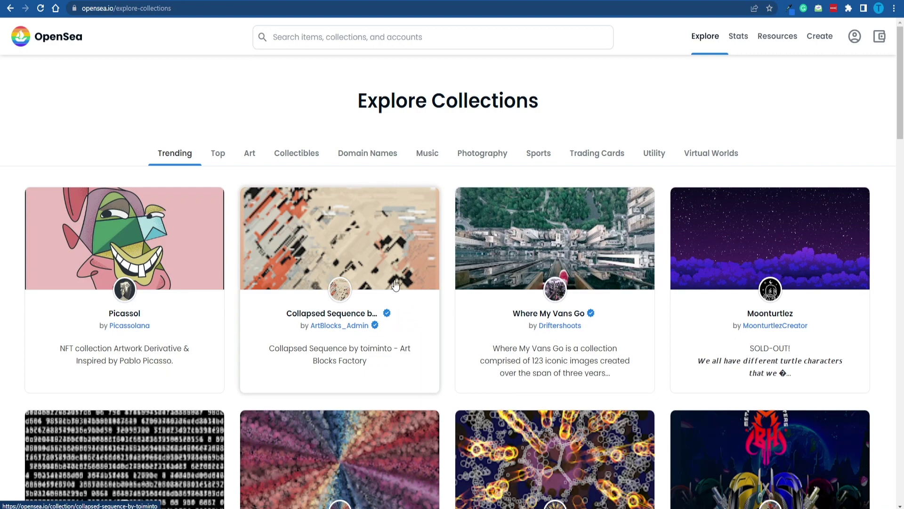
pyautogui.click(215, 150)
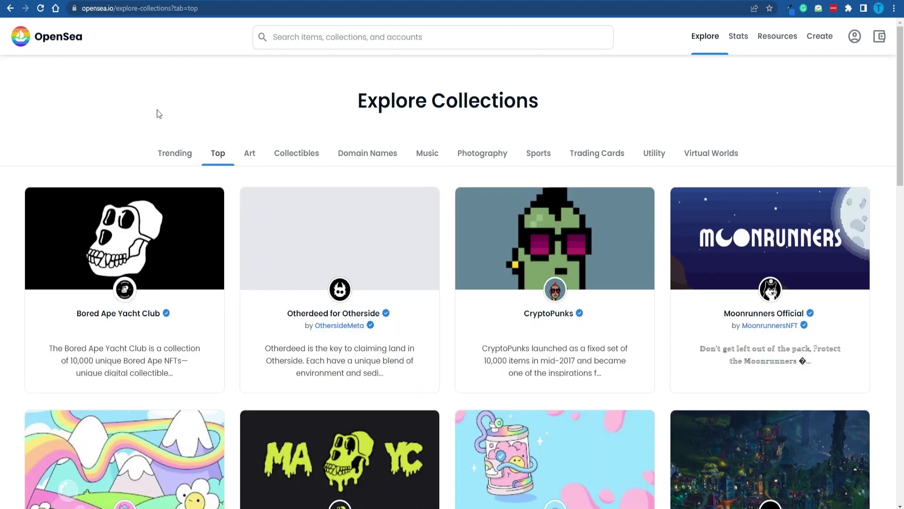
pyautogui.scroll(-3, 200, 119)
pyautogui.scroll(3, 137, 464)
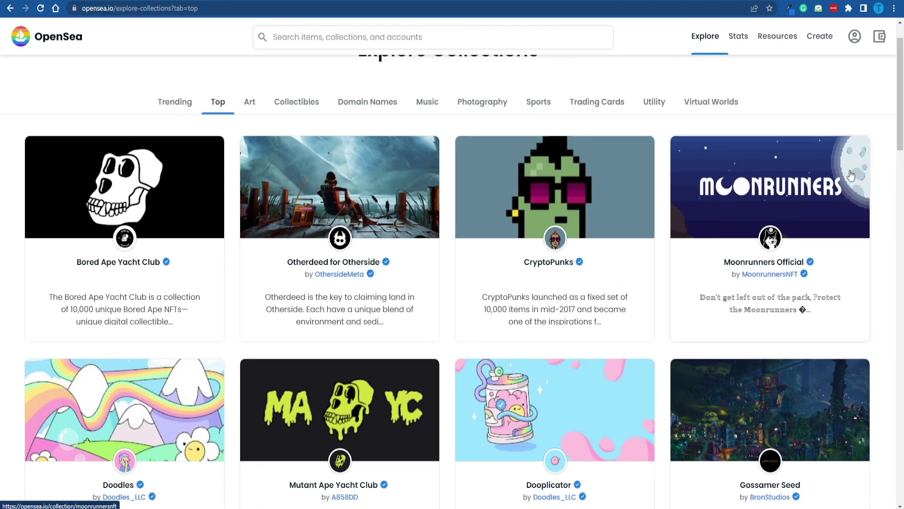
pyautogui.scroll(-6, 439, 237)
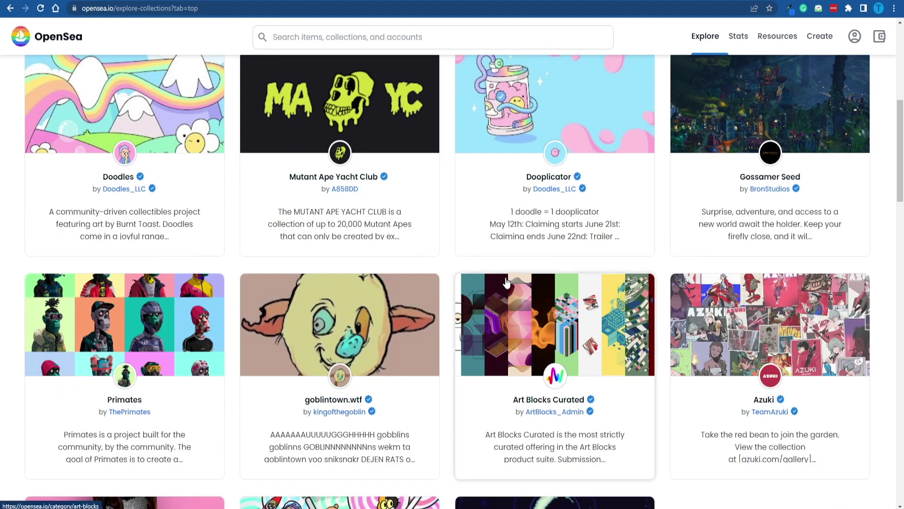
pyautogui.scroll(6, 508, 281)
# - Open the Moonrunners collection and browse its items
pyautogui.click(747, 236)
pyautogui.scroll(-5, 324, 218)
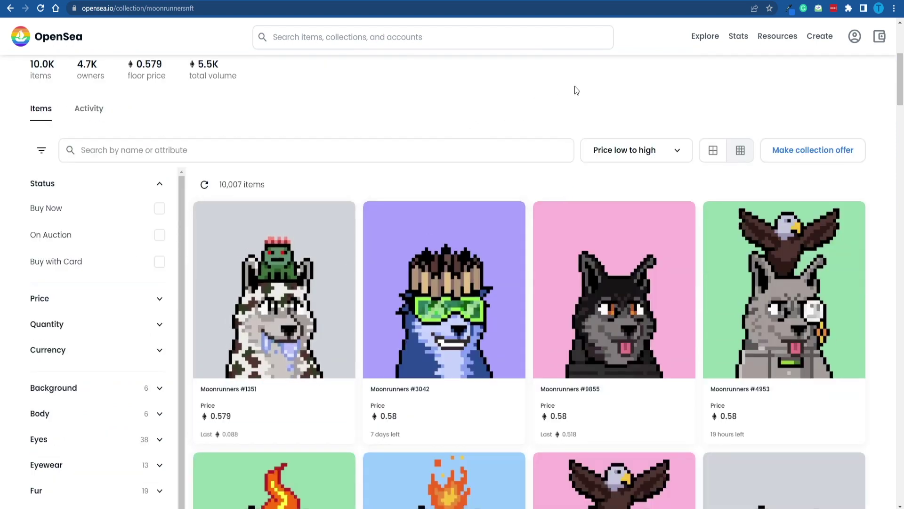
pyautogui.scroll(-9, 574, 89)
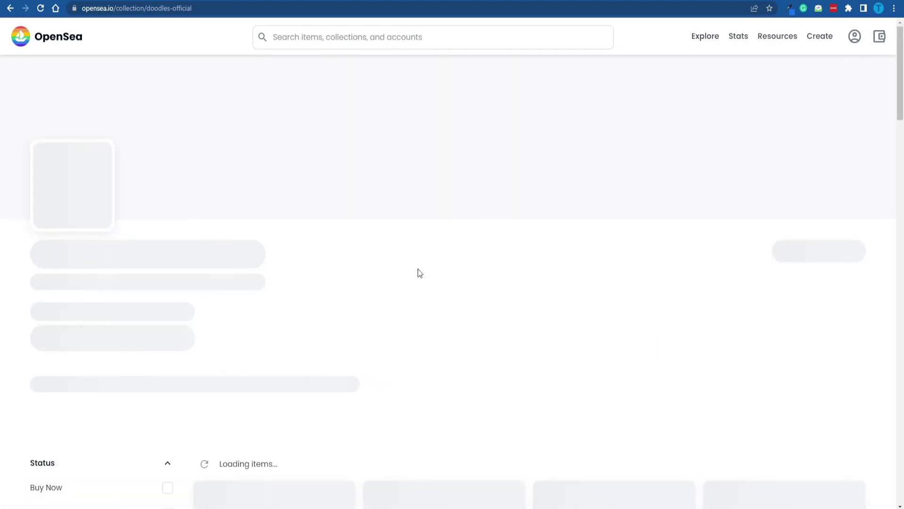
# - Scroll through the Doodles page and back over the Explore Top grid
pyautogui.scroll(-3, 701, 290)
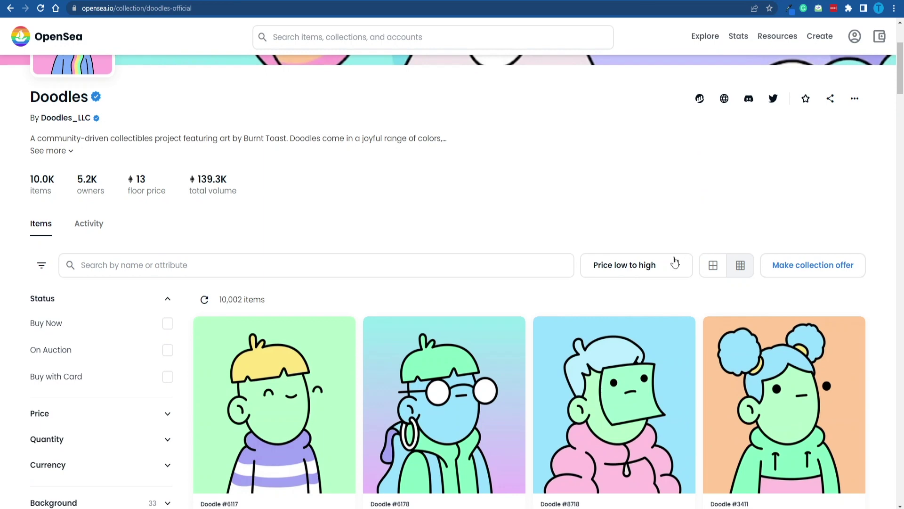
pyautogui.scroll(-5, 662, 113)
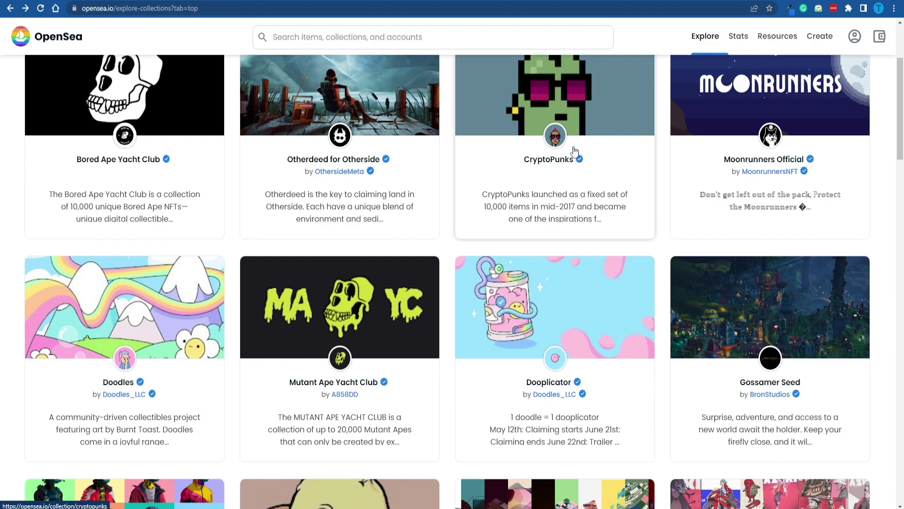
pyautogui.scroll(3, 572, 179)
pyautogui.scroll(-5, 641, 354)
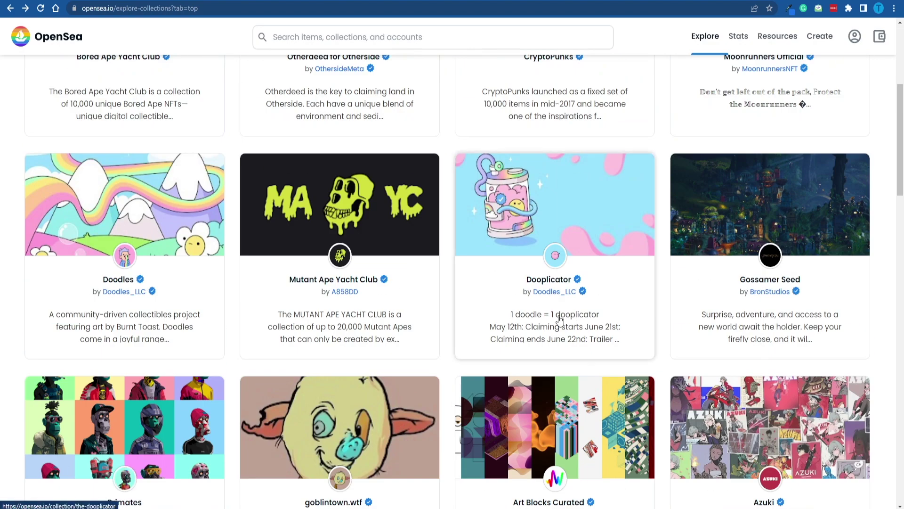
pyautogui.scroll(3, 560, 320)
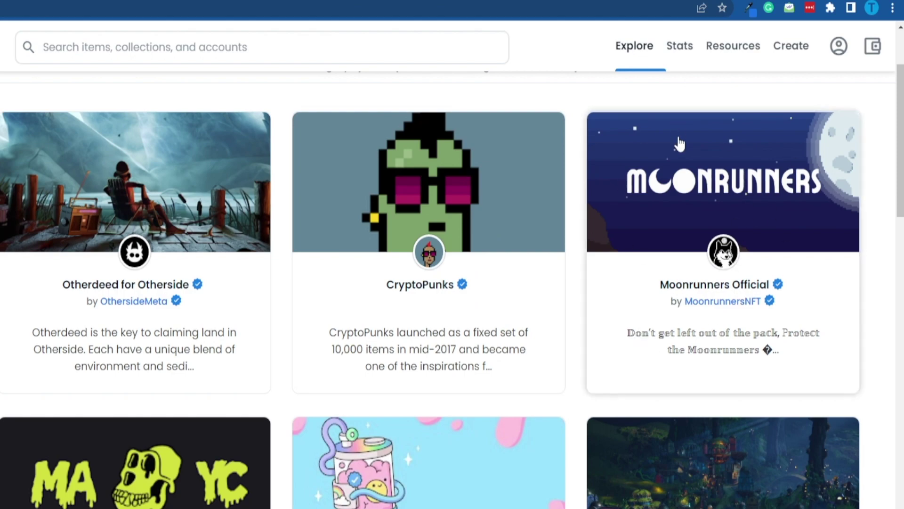
pyautogui.scroll(-6, 680, 143)
pyautogui.scroll(-6, 404, 228)
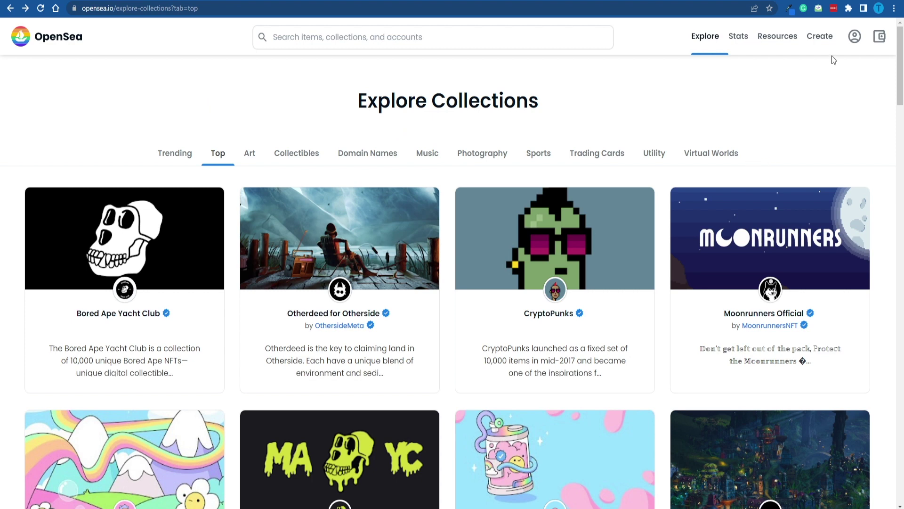
# - Browse the Music collections like Song A Day, then start a new item via Create
pyautogui.click(427, 153)
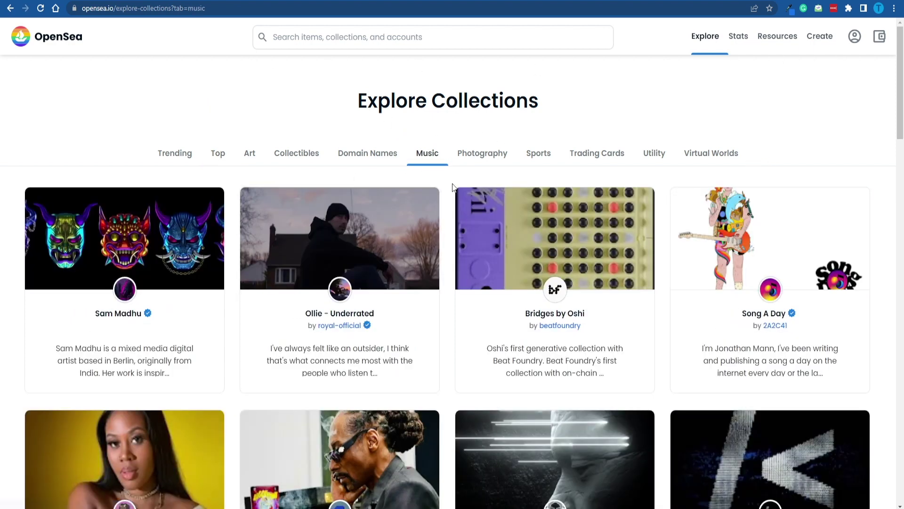
pyautogui.scroll(-5, 452, 187)
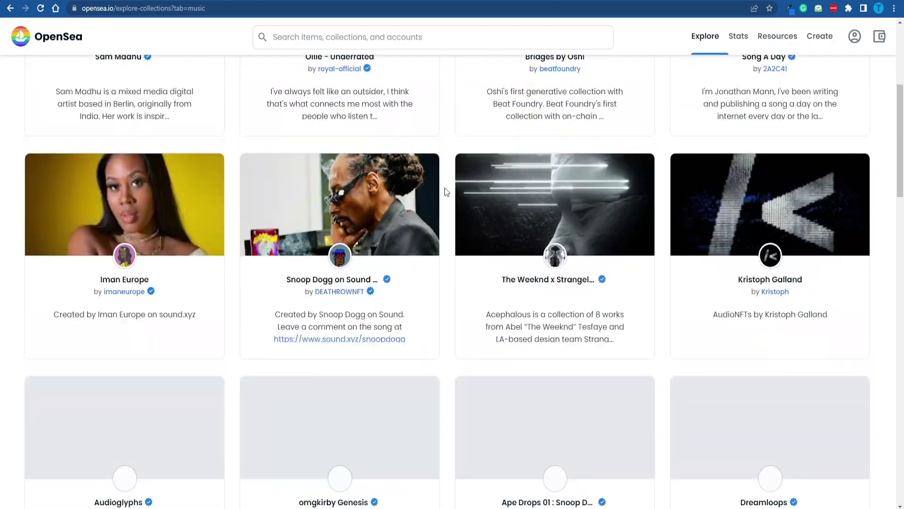
pyautogui.scroll(-5, 451, 189)
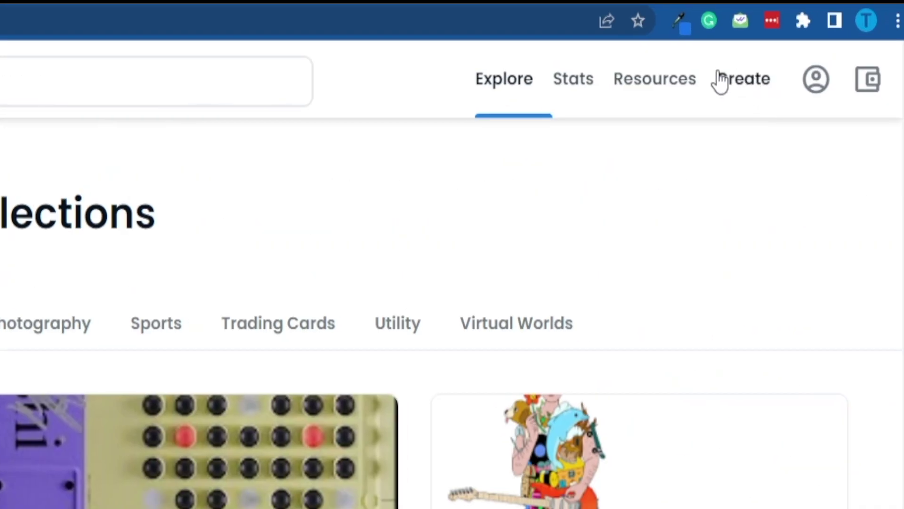
pyautogui.click(719, 81)
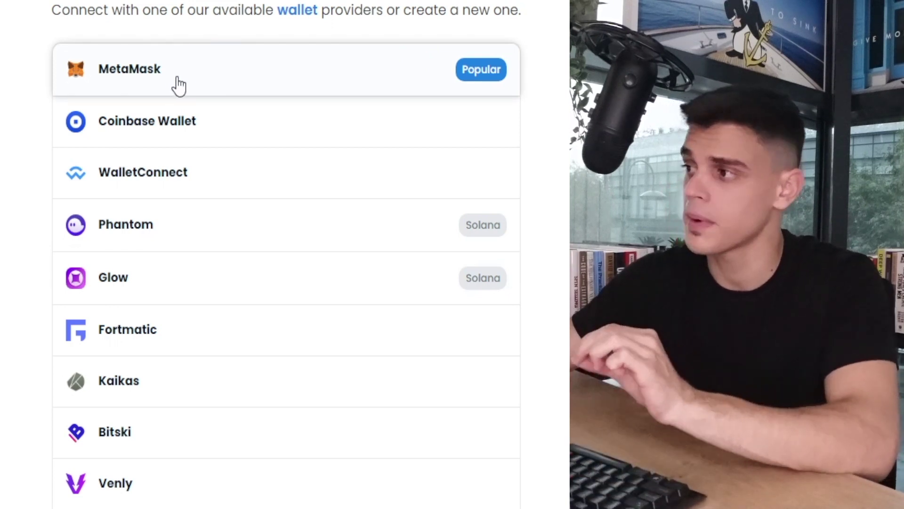
# - Pick MetaMask, choose to create a new wallet, and get past the usage-data prompt
pyautogui.click(179, 85)
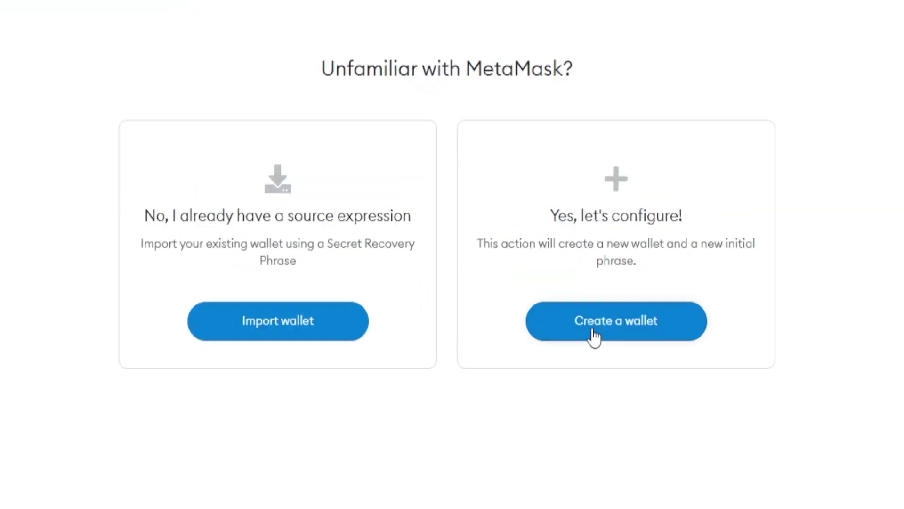
pyautogui.click(594, 335)
pyautogui.click(450, 440)
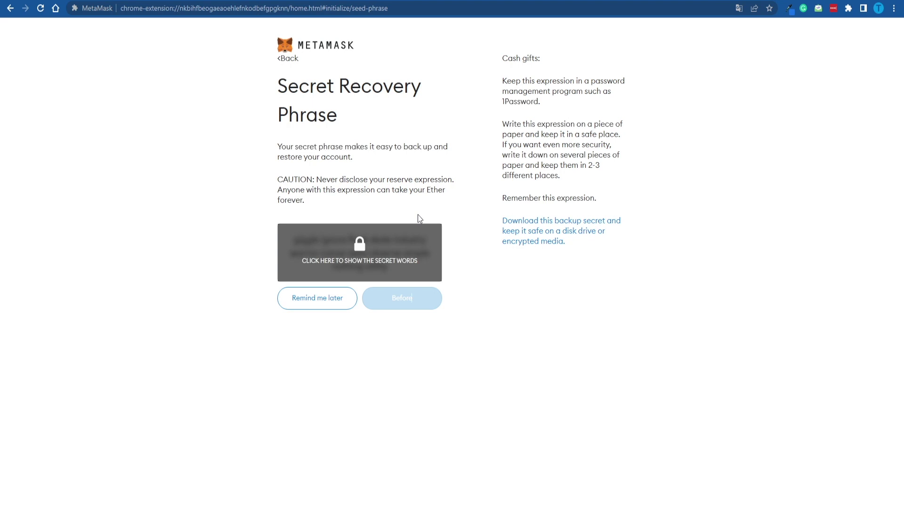
# - Reveal the secret recovery words and continue to the phrase confirmation
pyautogui.click(408, 245)
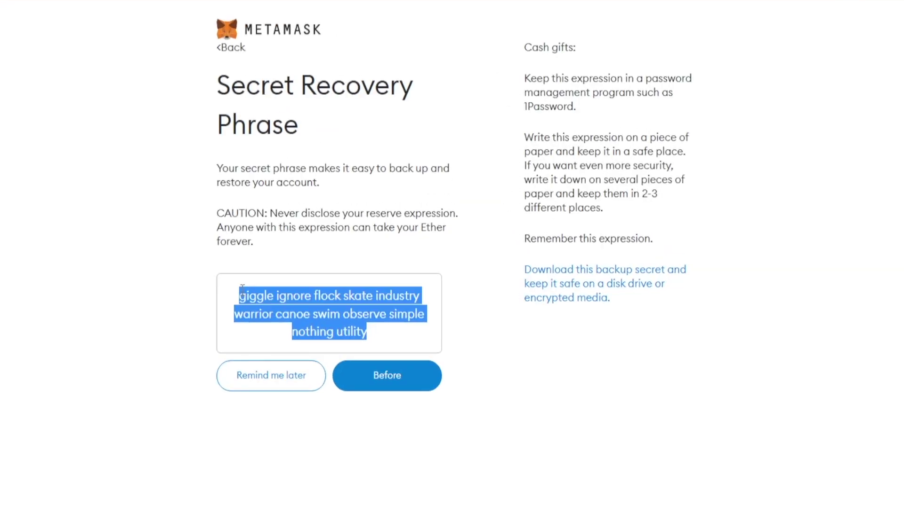
pyautogui.click(414, 379)
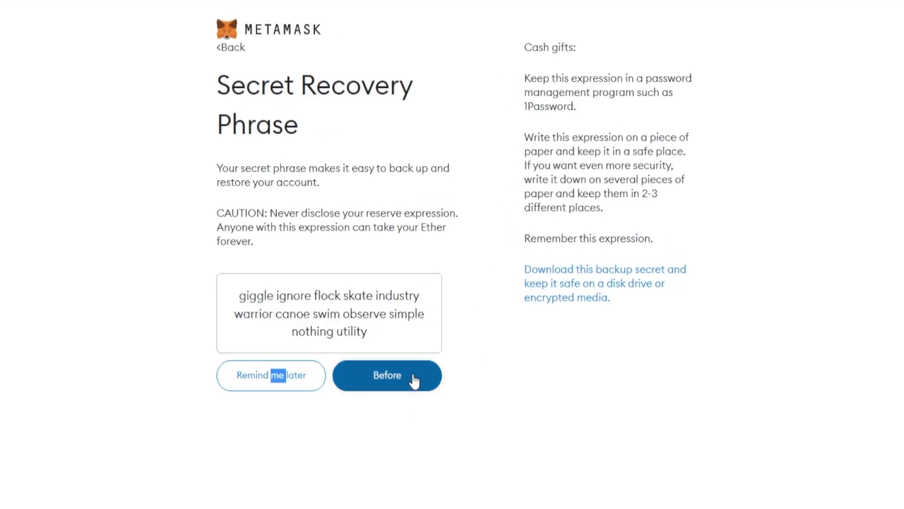
pyautogui.moveTo(457, 184); pyautogui.dragTo(770, 179)
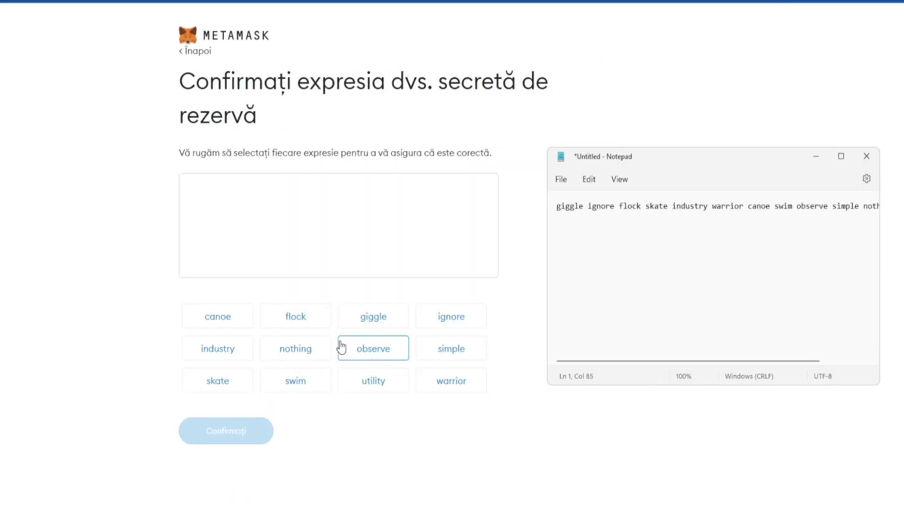
# - Select the recovery words in order, confirm the phrase, and finish wallet setup
pyautogui.click(374, 315)
pyautogui.click(451, 316)
pyautogui.click(295, 316)
pyautogui.click(218, 348)
pyautogui.click(451, 380)
pyautogui.click(296, 380)
pyautogui.click(374, 348)
pyautogui.click(374, 380)
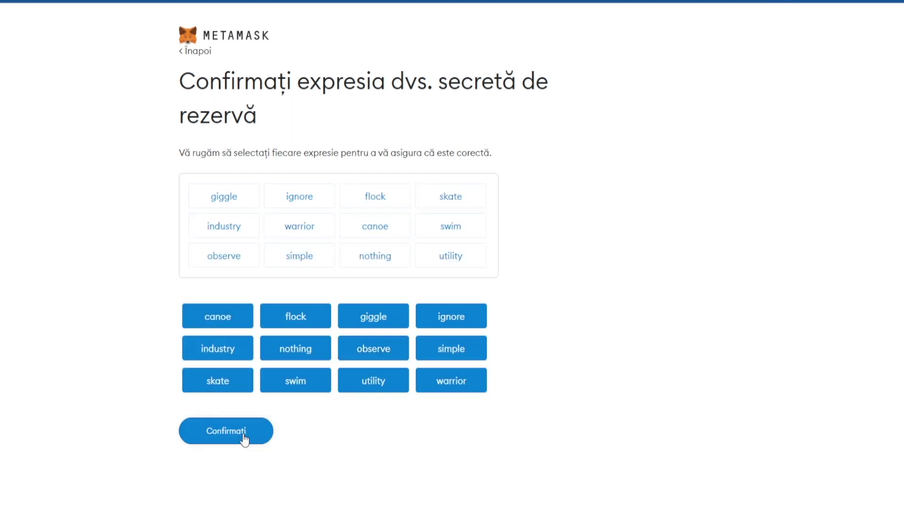
pyautogui.click(245, 431)
pyautogui.click(232, 381)
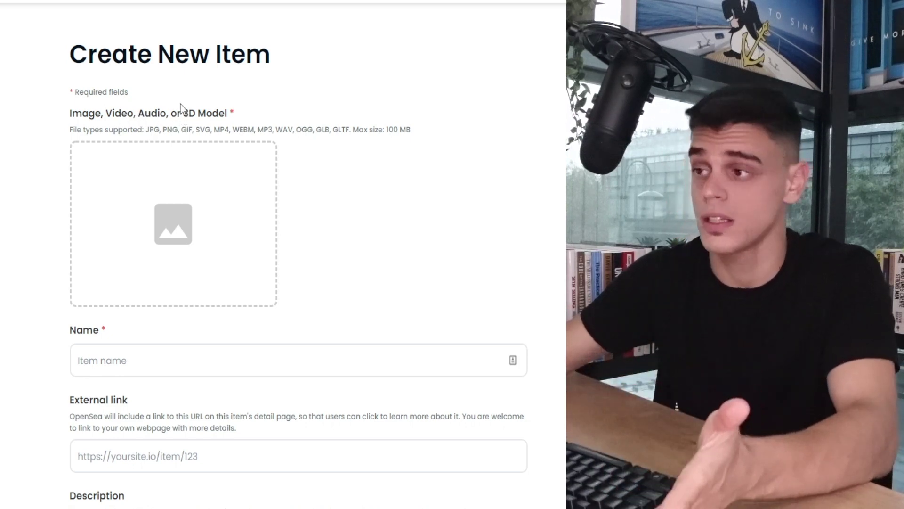
# - Review the blockchain options Polygon, Klaytn and Solana, keeping Ethereum with supply 1
pyautogui.scroll(-4, 171, 38)
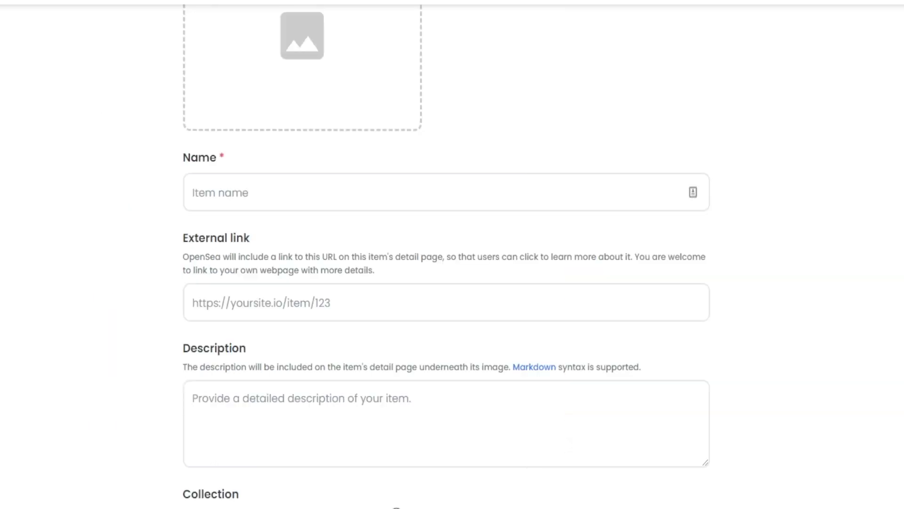
pyautogui.scroll(-6, 398, 309)
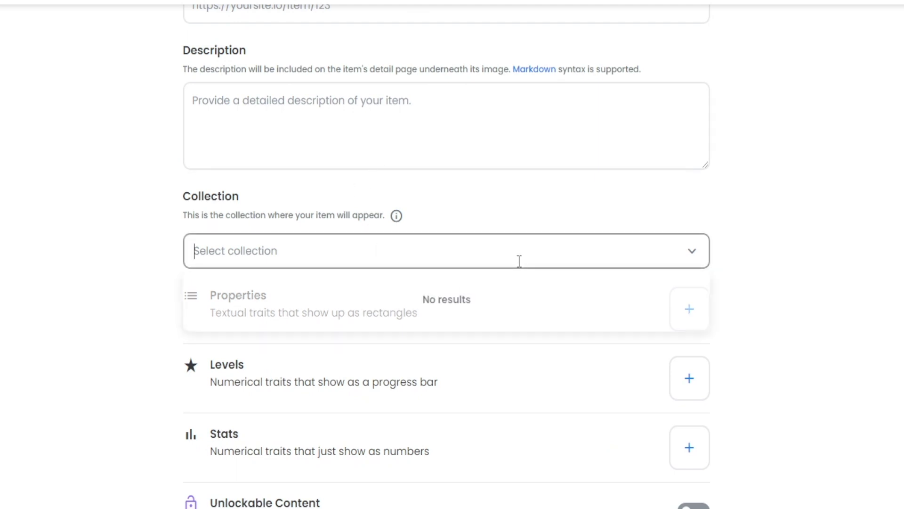
pyautogui.click(814, 272)
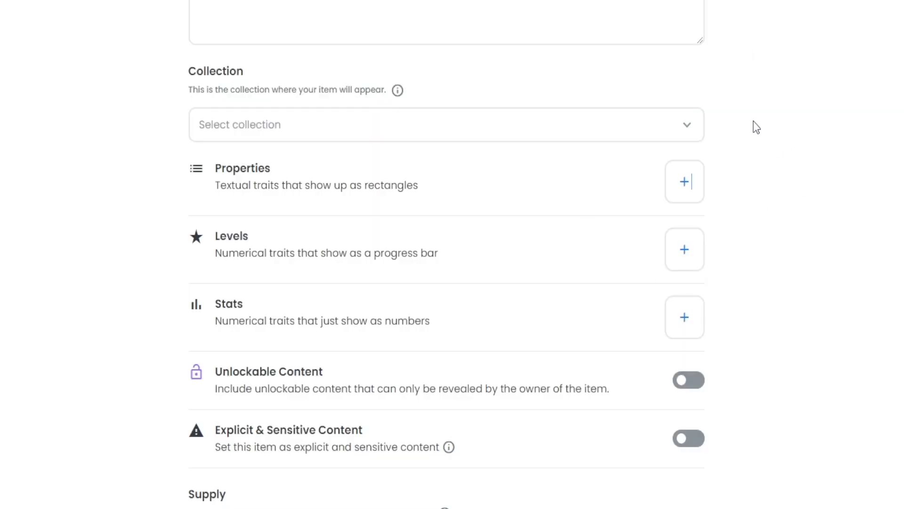
pyautogui.scroll(-8, 882, 157)
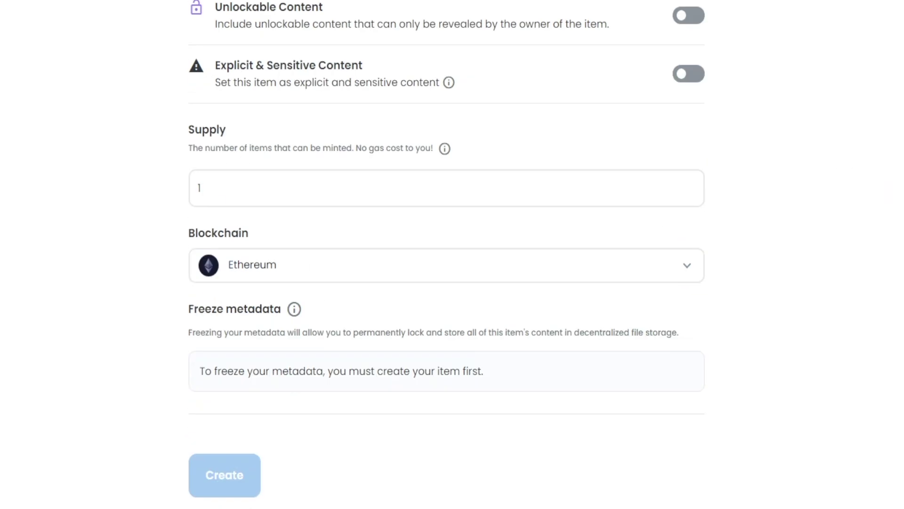
pyautogui.click(658, 276)
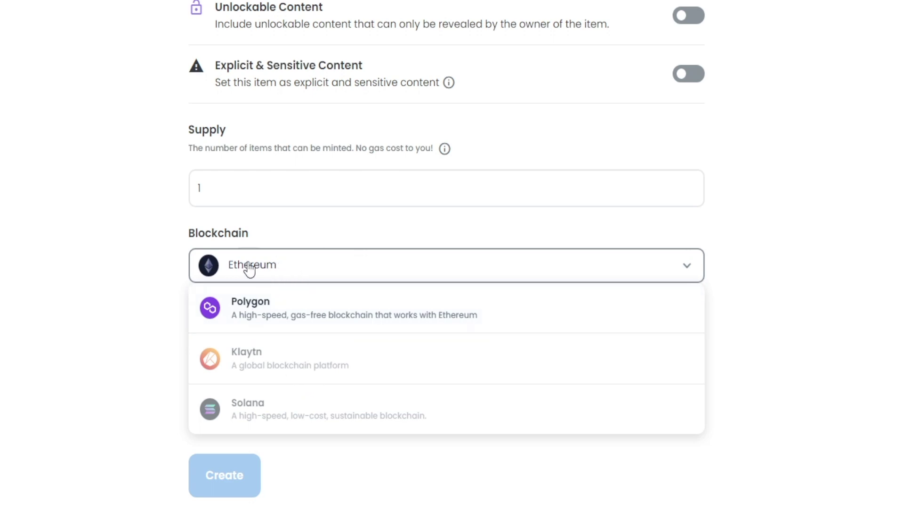
pyautogui.rightClick(337, 300)
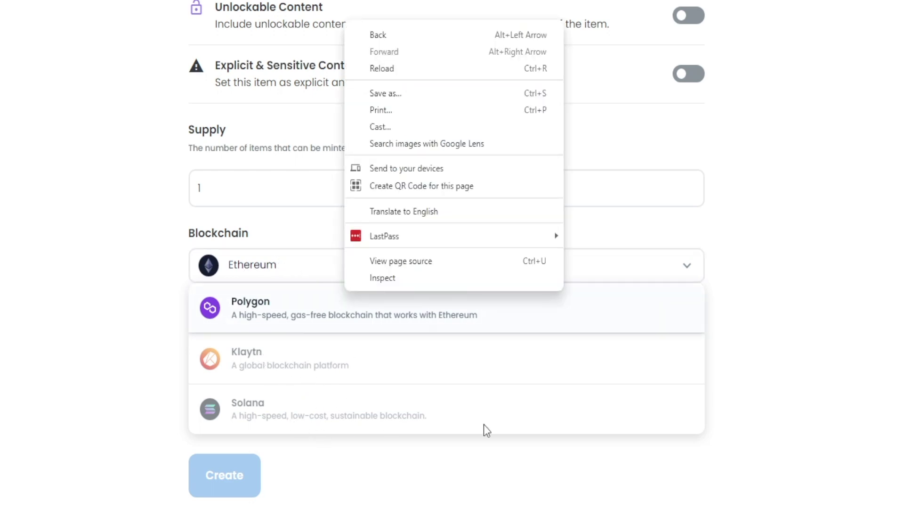
pyautogui.click(830, 381)
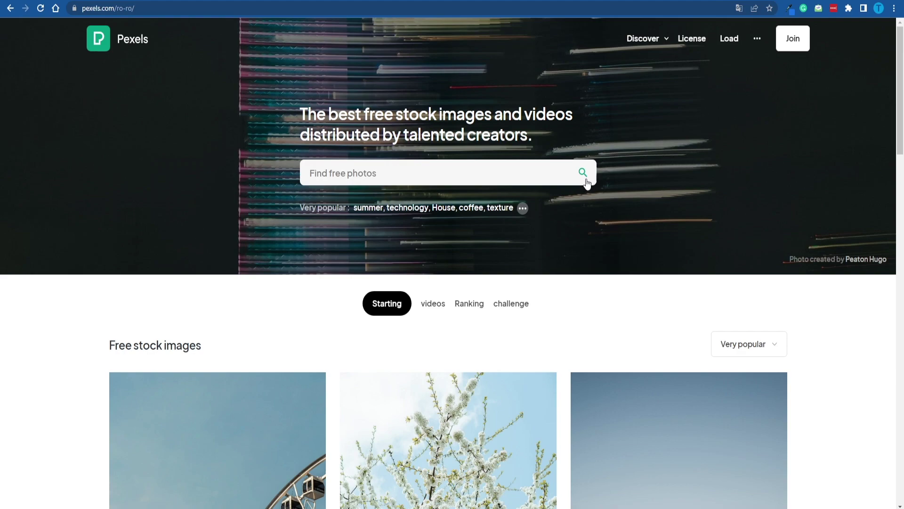
# - Search Pexels for 'cryptocurrency' and download the gold bitcoin-in-soil photo
pyautogui.click(396, 178)
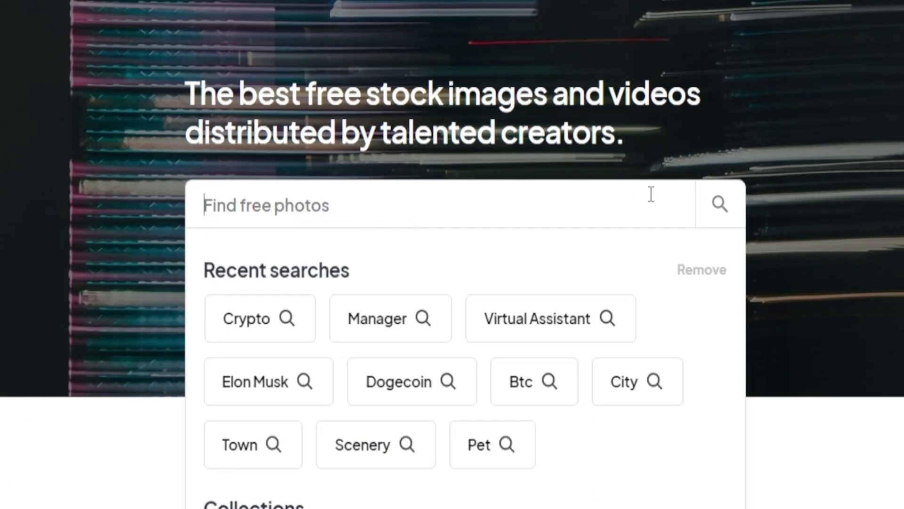
pyautogui.write('cryptocurrency')
pyautogui.press('Return')
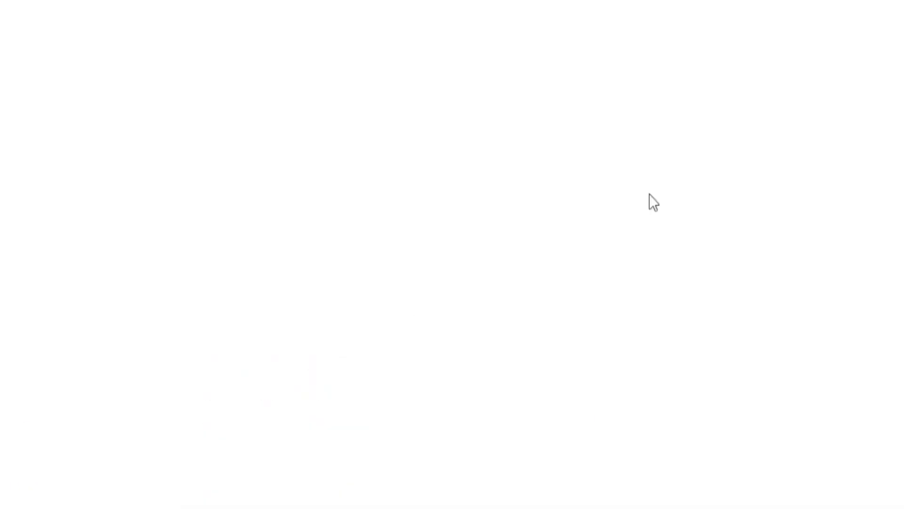
pyautogui.scroll(-5, 818, 243)
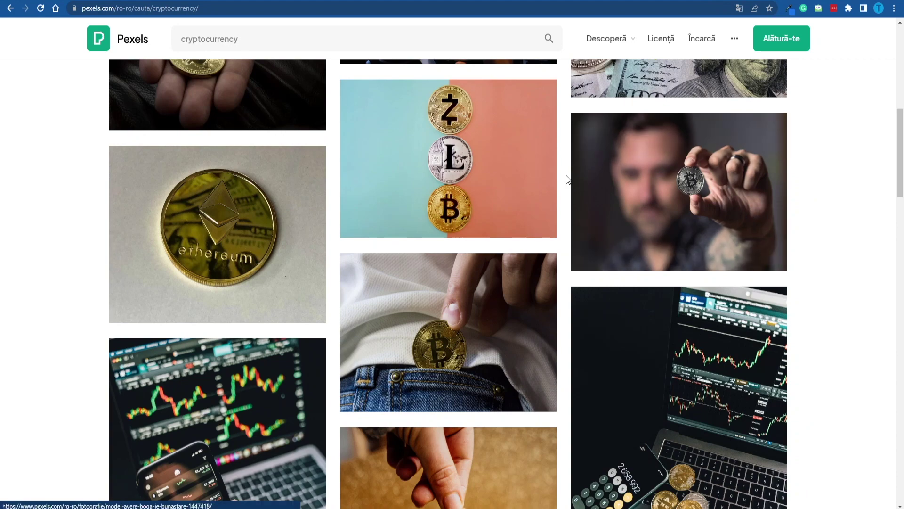
pyautogui.scroll(-5, 843, 170)
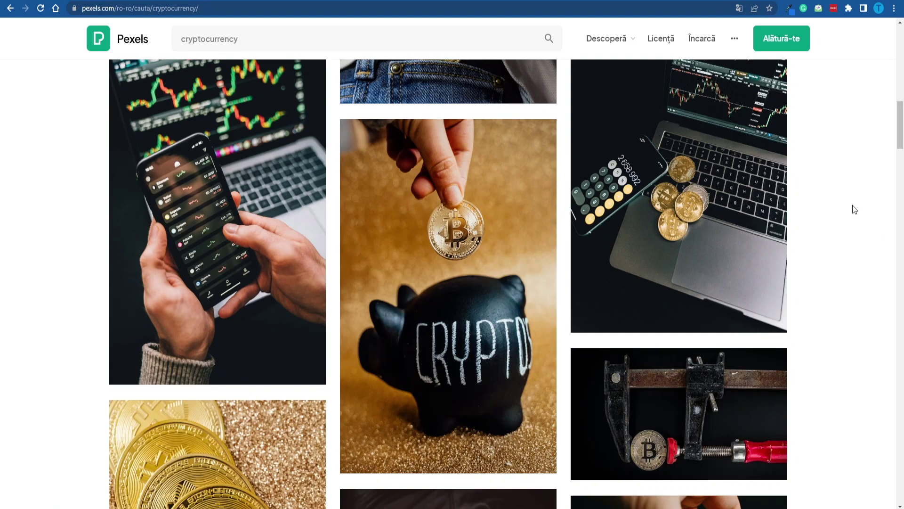
pyautogui.scroll(-3, 814, 183)
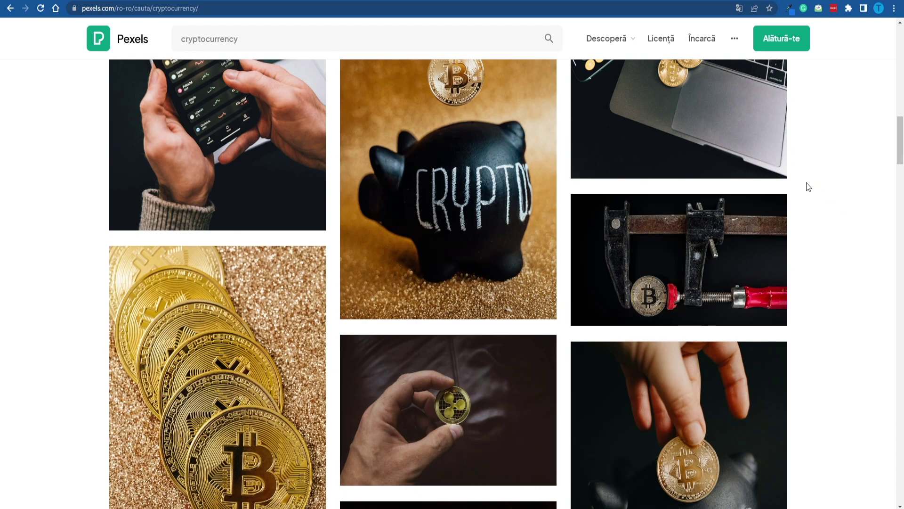
pyautogui.scroll(-5, 818, 183)
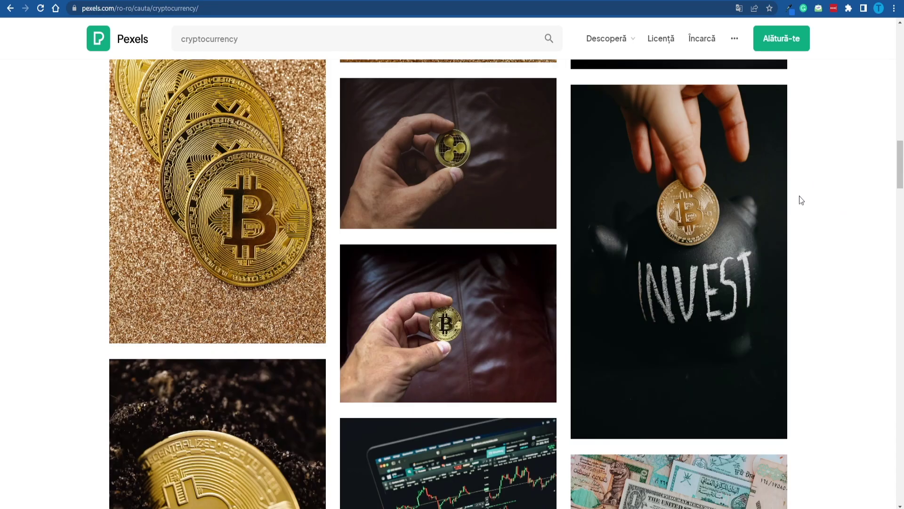
pyautogui.scroll(-8, 797, 176)
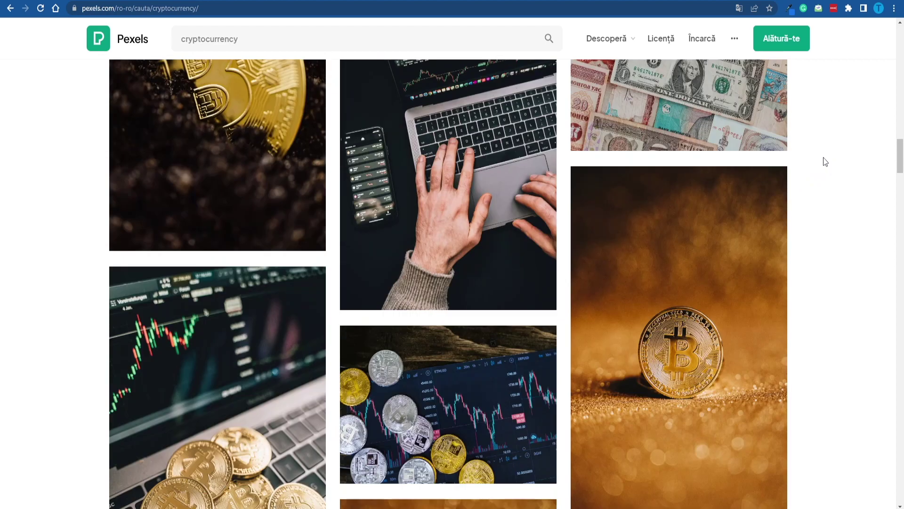
pyautogui.scroll(2, 796, 180)
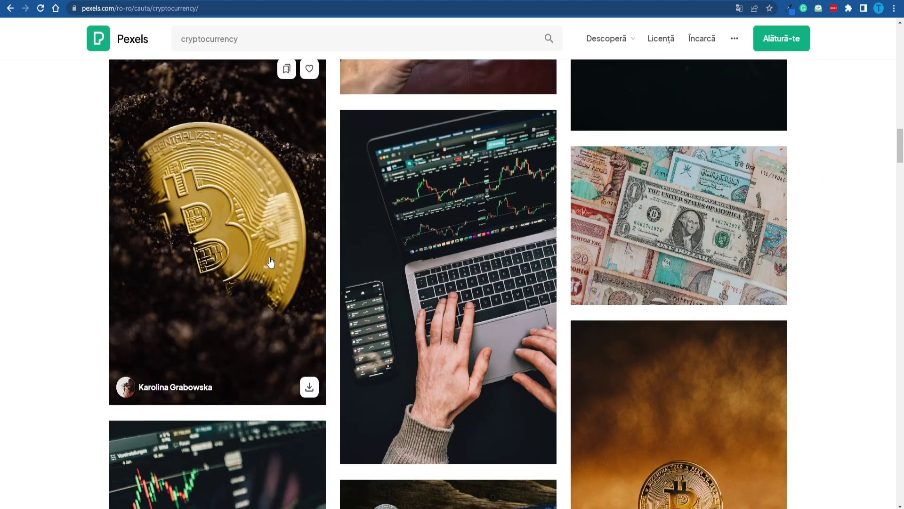
pyautogui.scroll(2, 298, 323)
pyautogui.scroll(-2, 252, 334)
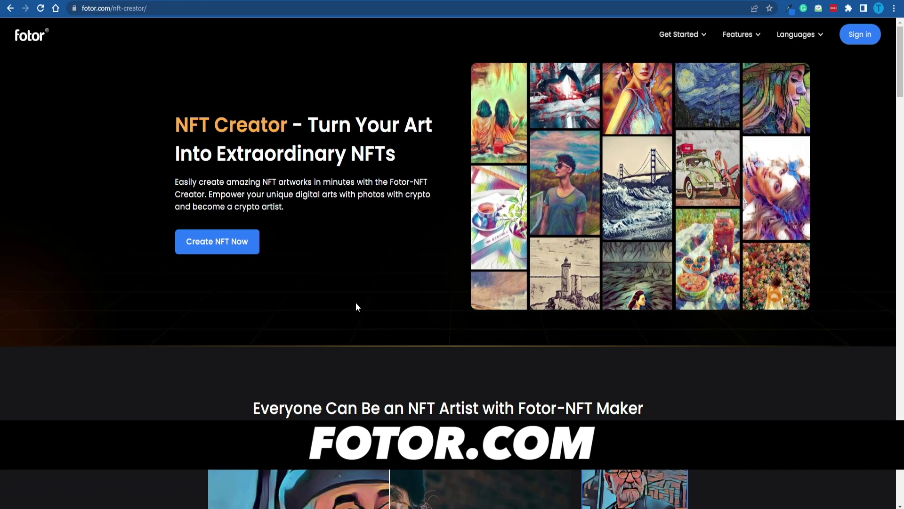
# - Upload the bitcoin photo to GoArt, apply Pop Art at intensity 80, and bring up save options
pyautogui.scroll(-4, 369, 306)
pyautogui.moveTo(281, 354); pyautogui.dragTo(585, 377)
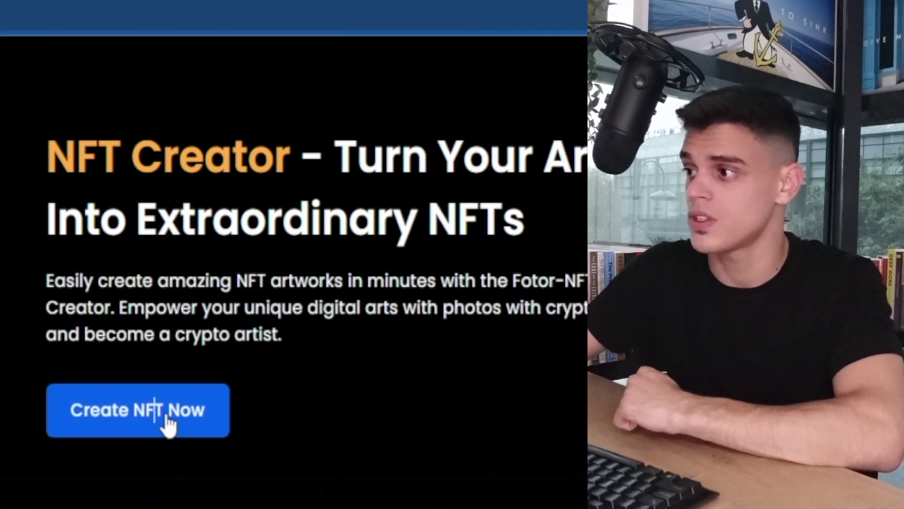
pyautogui.click(149, 76)
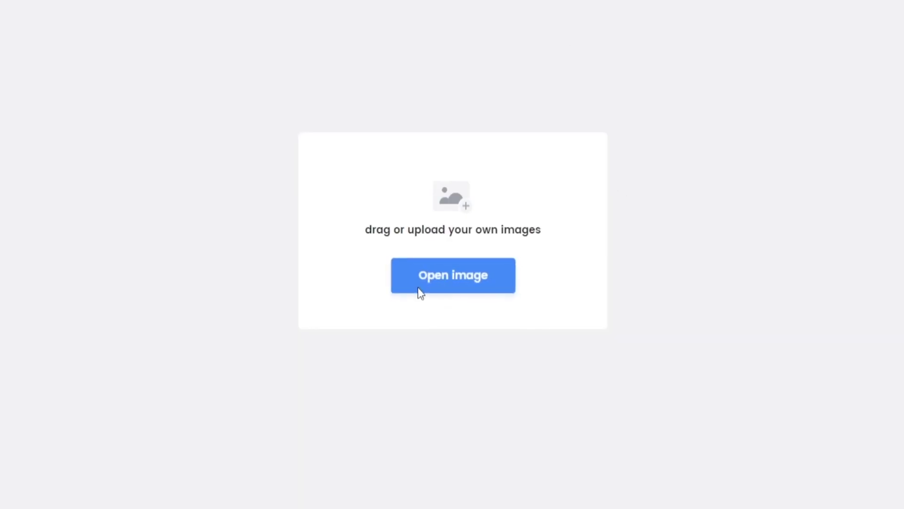
pyautogui.click(421, 292)
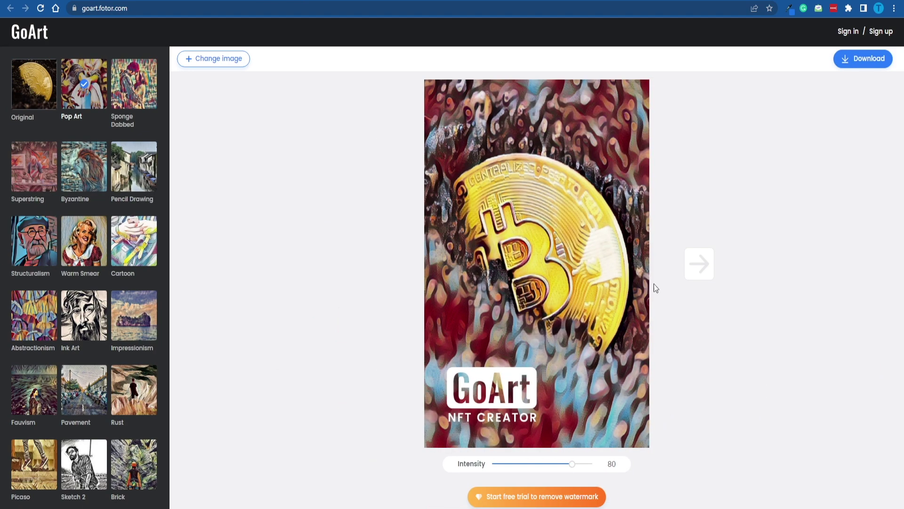
pyautogui.rightClick(571, 221)
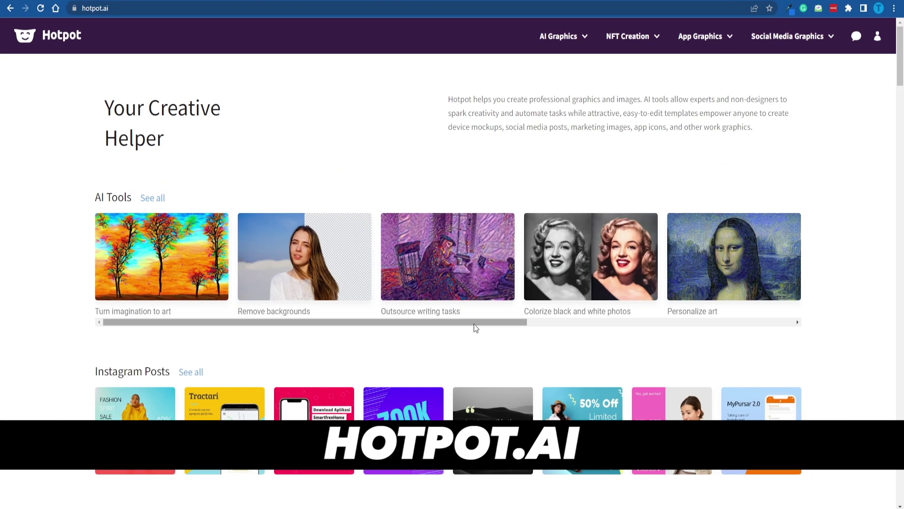
# - Go to Hotpot.ai's NFT Generator tools through the NFT Creation menu
pyautogui.moveTo(474, 324); pyautogui.dragTo(783, 337)
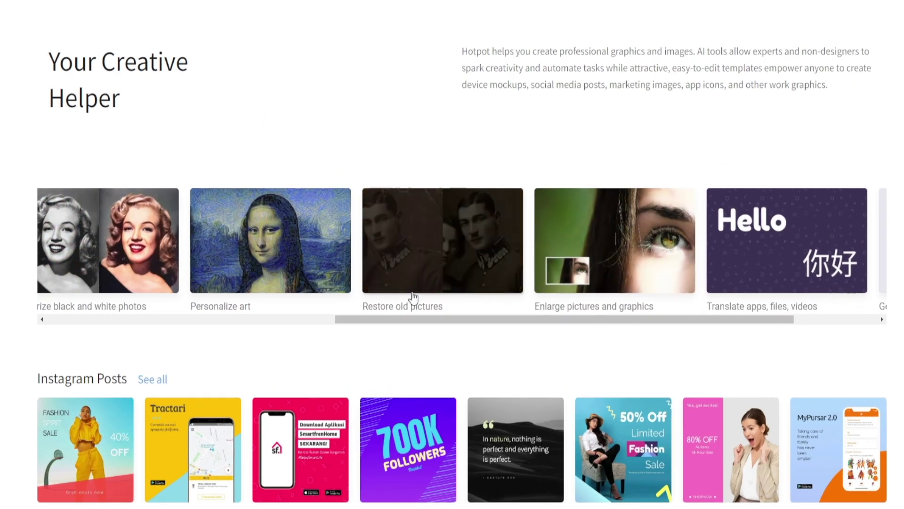
pyautogui.moveTo(401, 322); pyautogui.dragTo(280, 324)
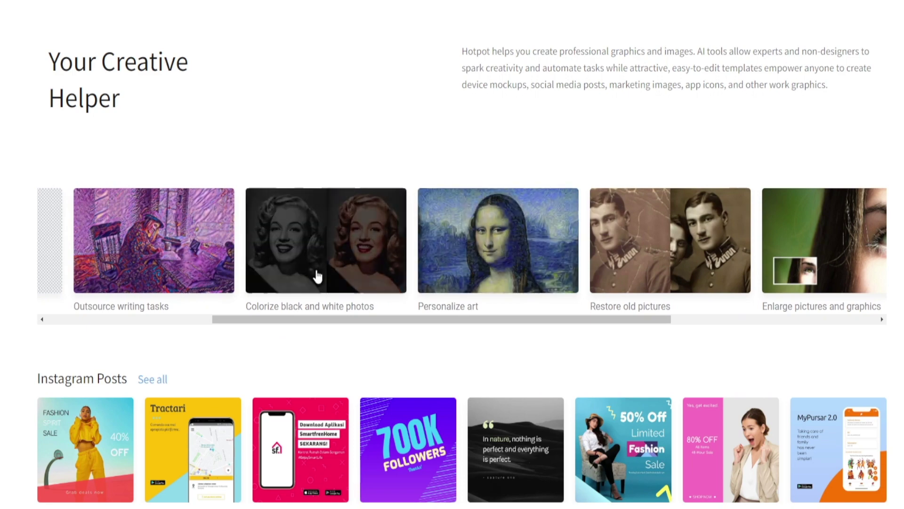
pyautogui.moveTo(395, 323); pyautogui.dragTo(404, 323)
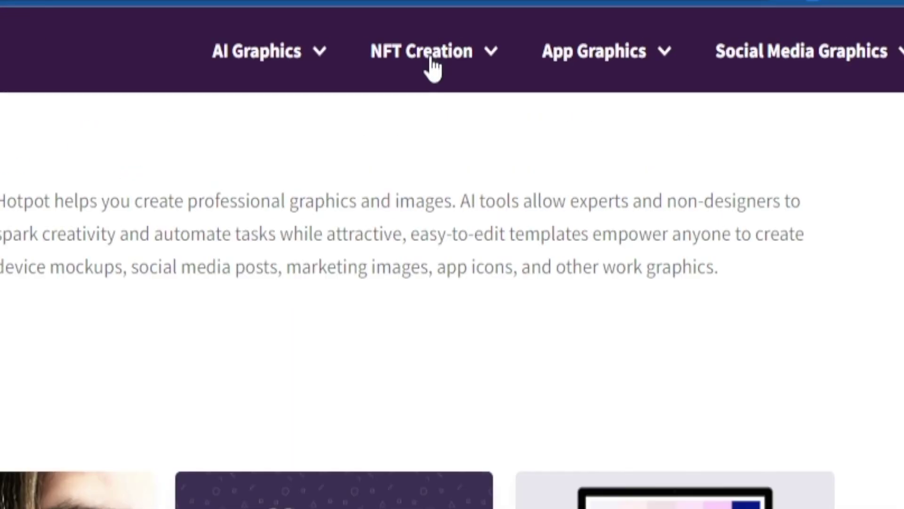
pyautogui.click(631, 39)
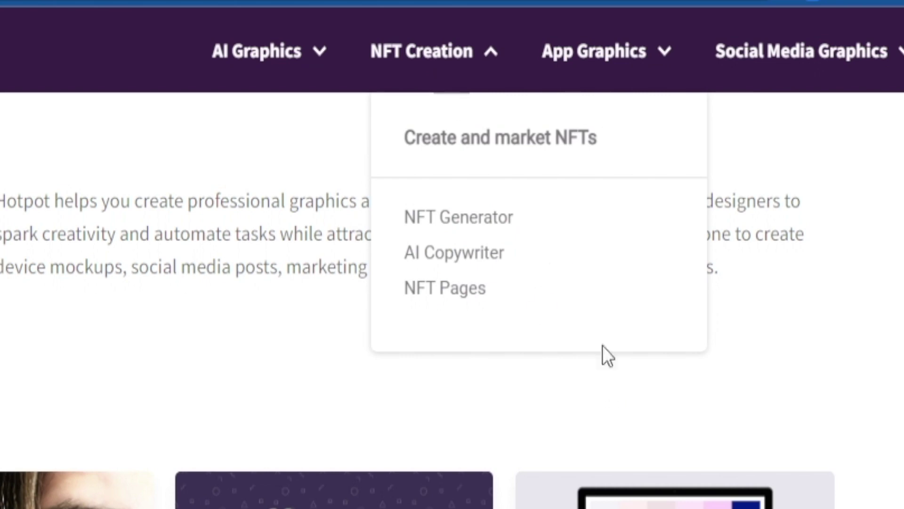
pyautogui.click(484, 229)
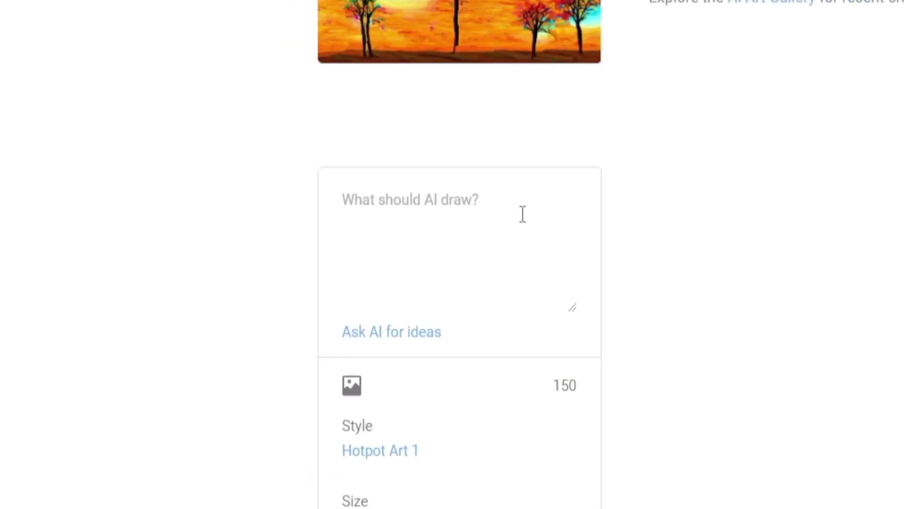
# - Set the Hotpot.ai art style to Photorealistic
pyautogui.scroll(-5, 358, 179)
pyautogui.click(413, 151)
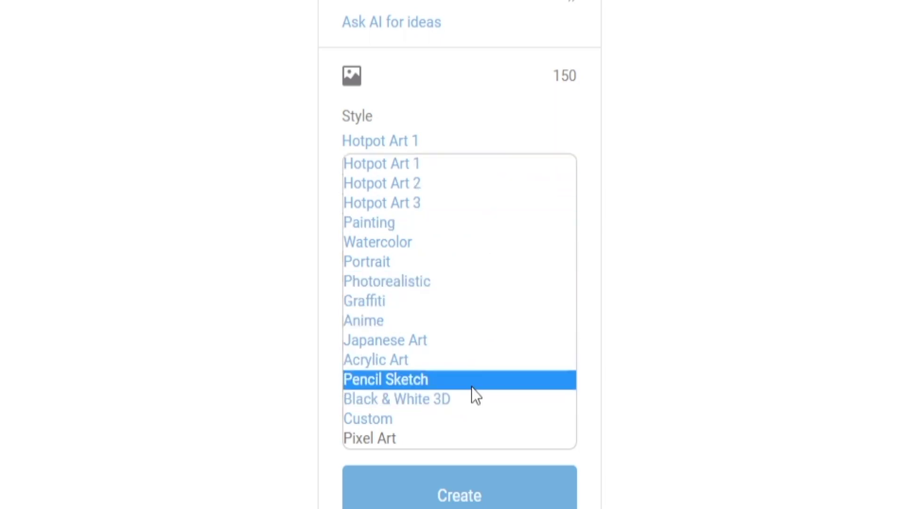
pyautogui.click(484, 281)
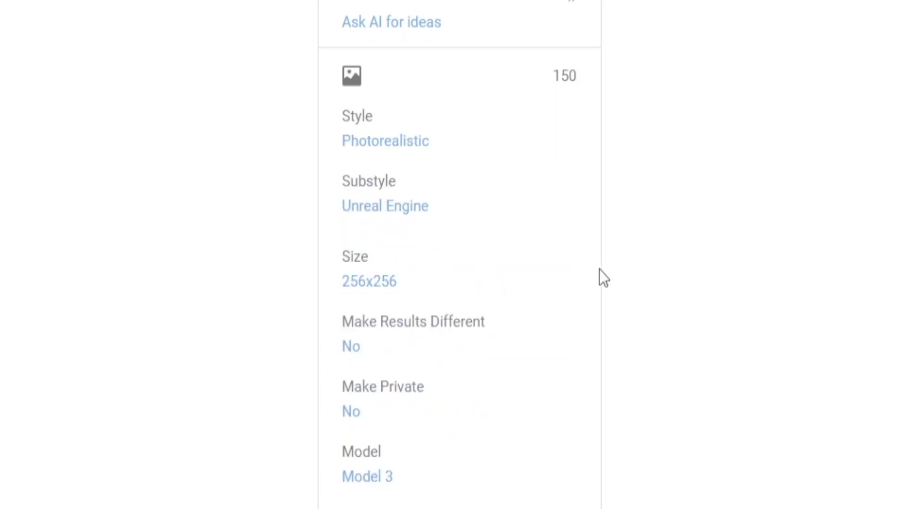
# - Enter the prompt 'elon musk, travel, spac' and start generating the image
pyautogui.scroll(5, 422, 305)
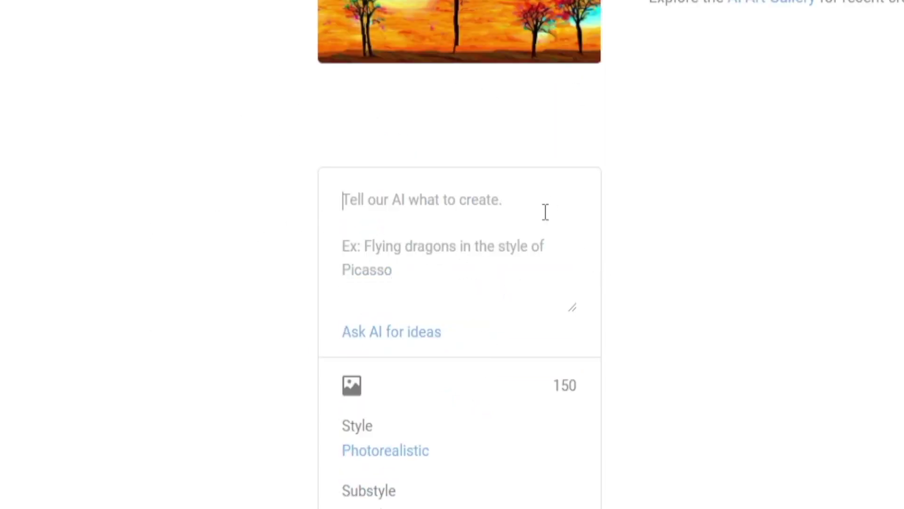
pyautogui.write('elon musk, trave')
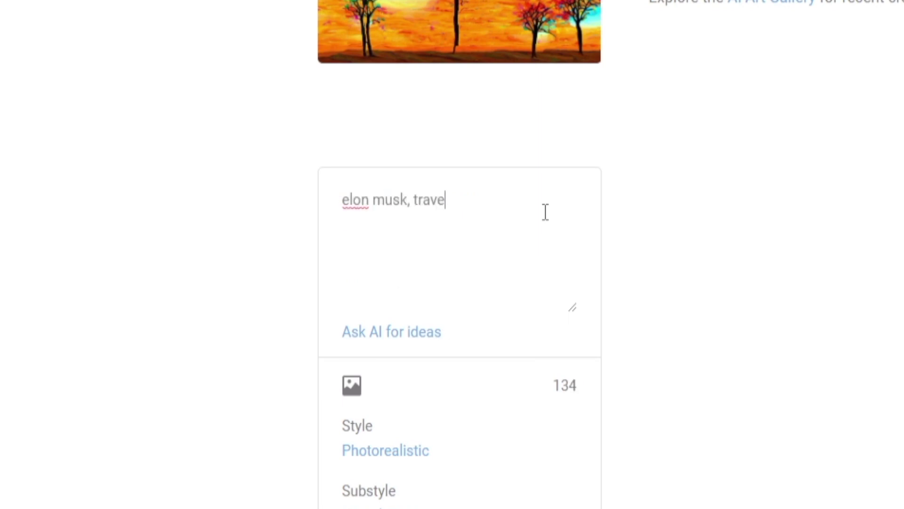
pyautogui.write('l, space')
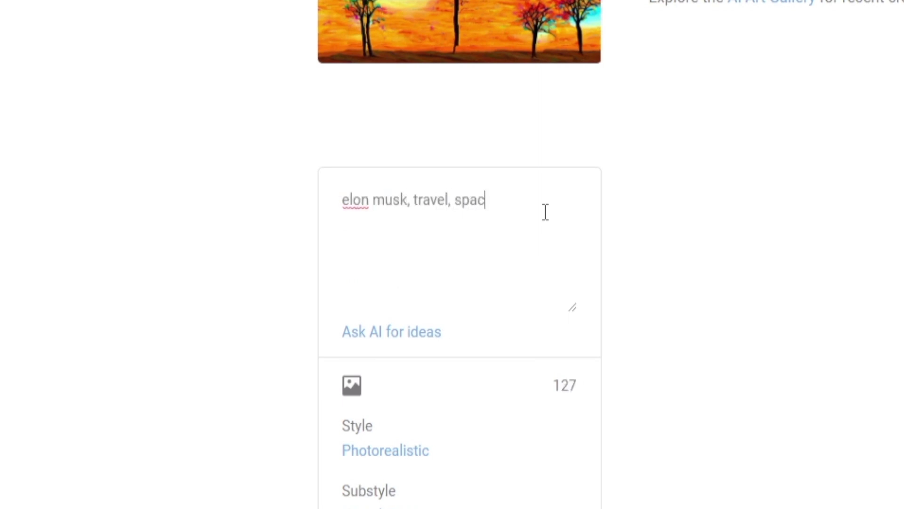
pyautogui.scroll(-5, 604, 188)
pyautogui.scroll(4, 454, 274)
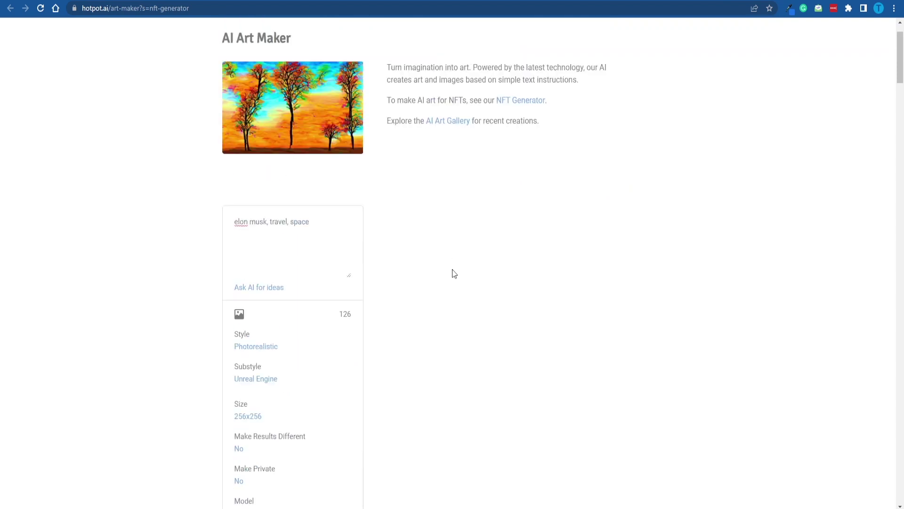
pyautogui.scroll(-5, 354, 226)
pyautogui.click(338, 289)
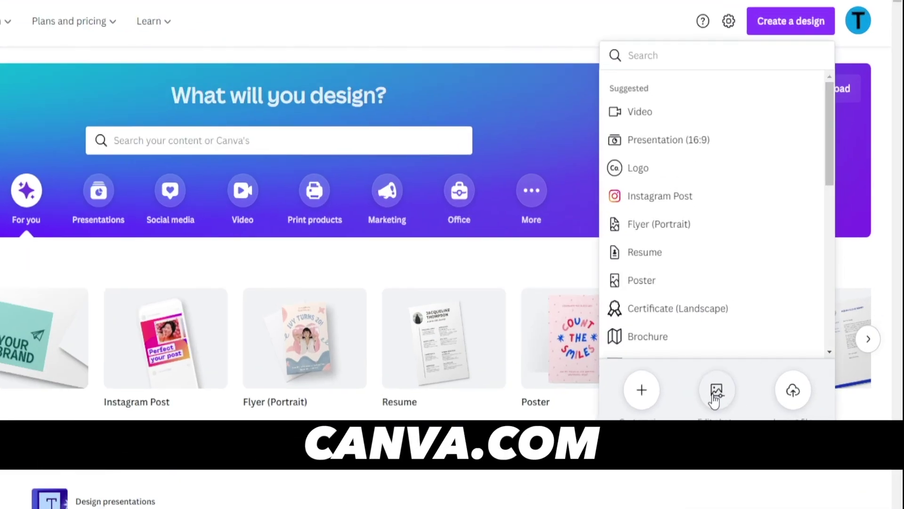
# - Load the styled Bitcoin image into Canva's photo editor and crop off its top strip
pyautogui.click(769, 344)
pyautogui.press('Return')
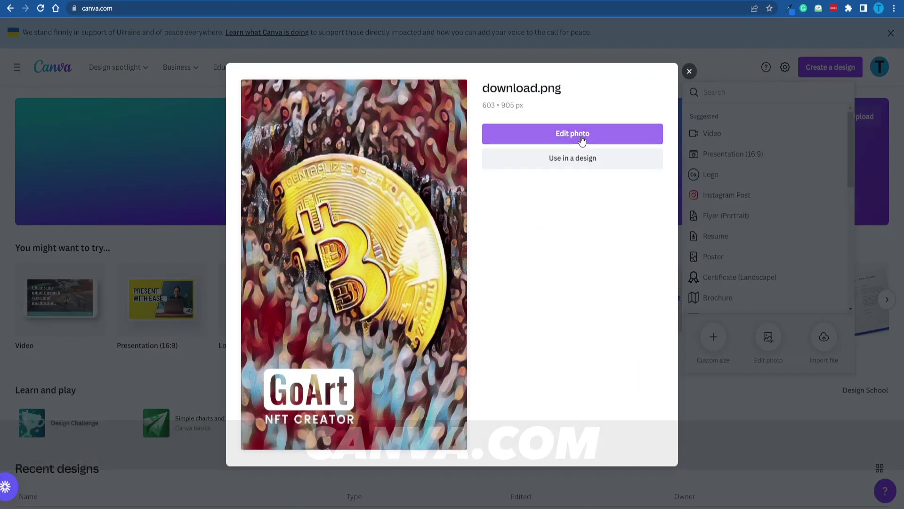
pyautogui.click(584, 139)
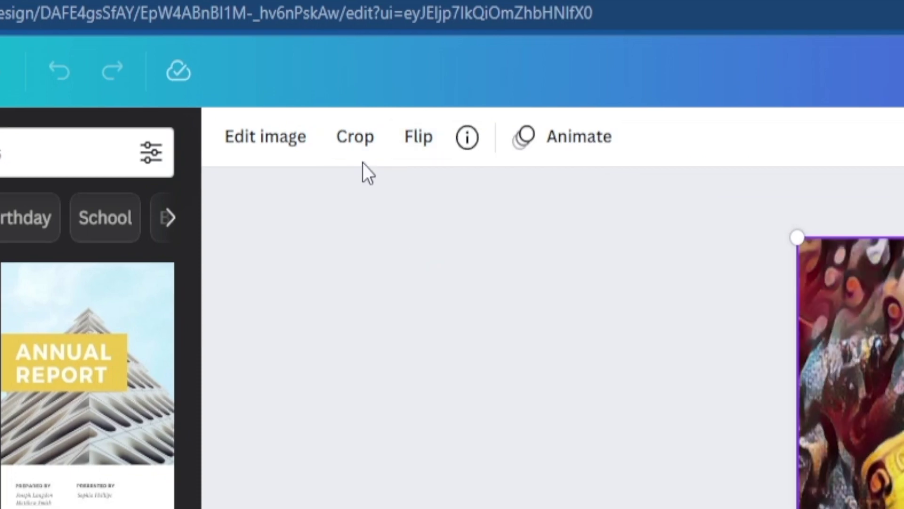
pyautogui.click(267, 61)
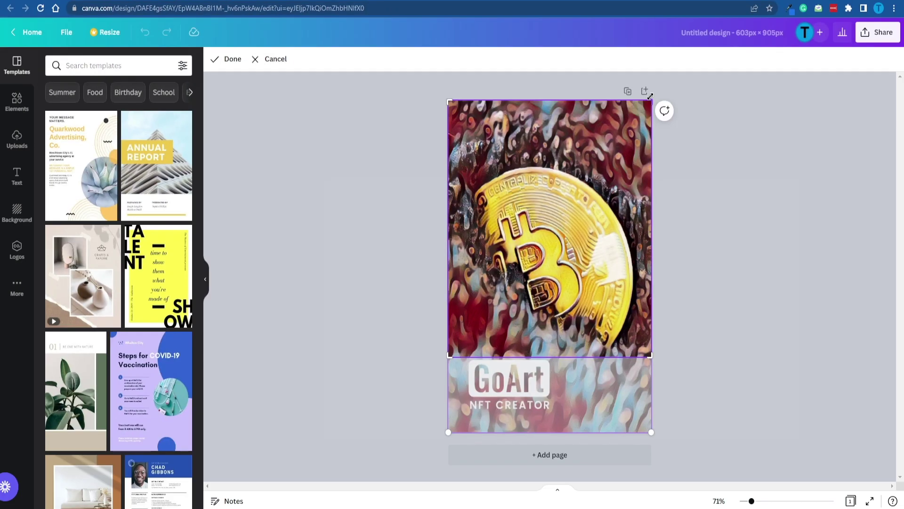
pyautogui.moveTo(650, 97); pyautogui.dragTo(668, 153)
pyautogui.click(700, 191)
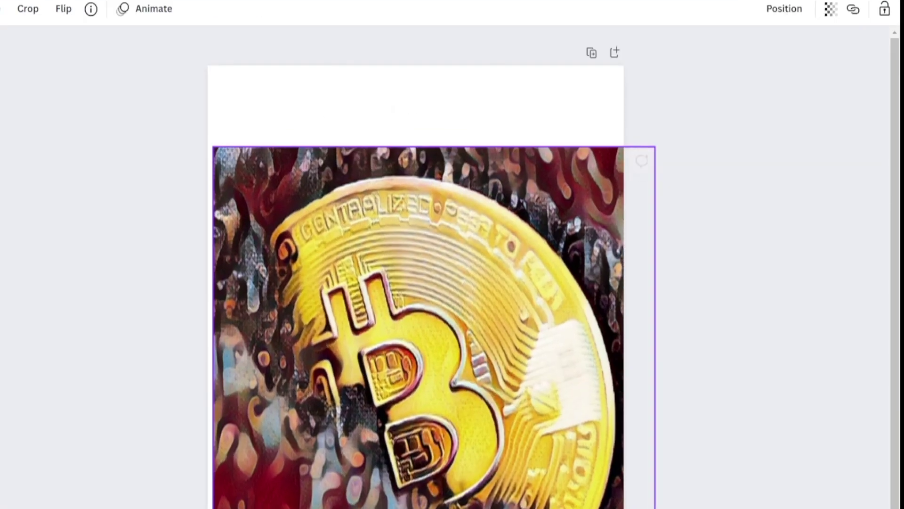
# - Resize the image to fill the 1080×1080 page and download the design as PNG
pyautogui.moveTo(725, 482); pyautogui.dragTo(705, 410)
pyautogui.moveTo(575, 315); pyautogui.dragTo(570, 257)
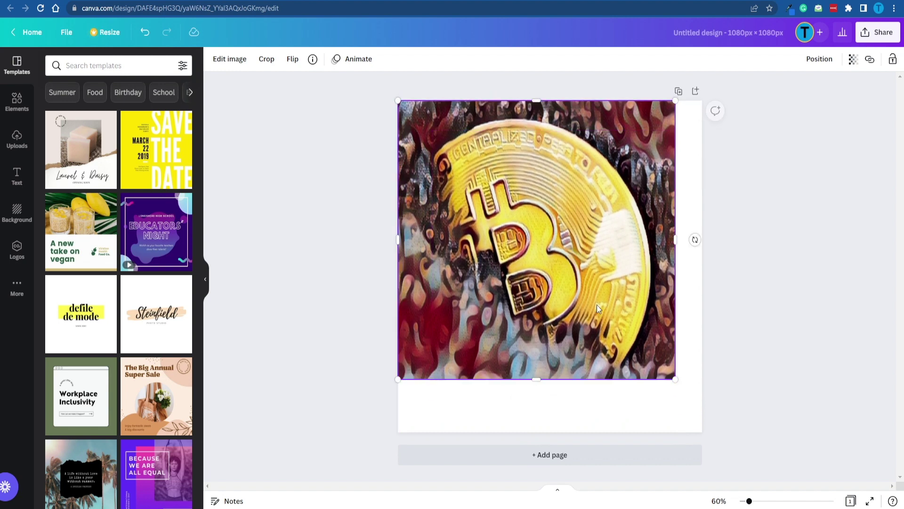
pyautogui.moveTo(674, 379); pyautogui.dragTo(737, 441)
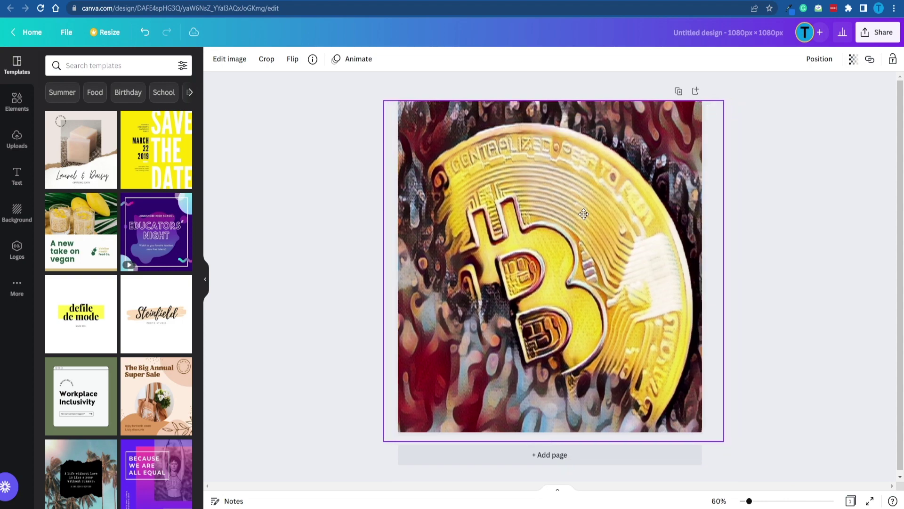
pyautogui.click(878, 32)
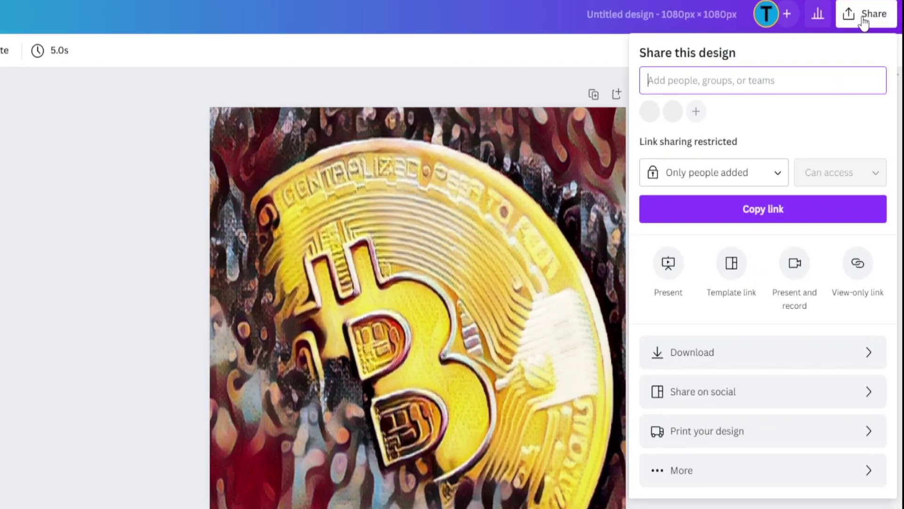
pyautogui.click(741, 363)
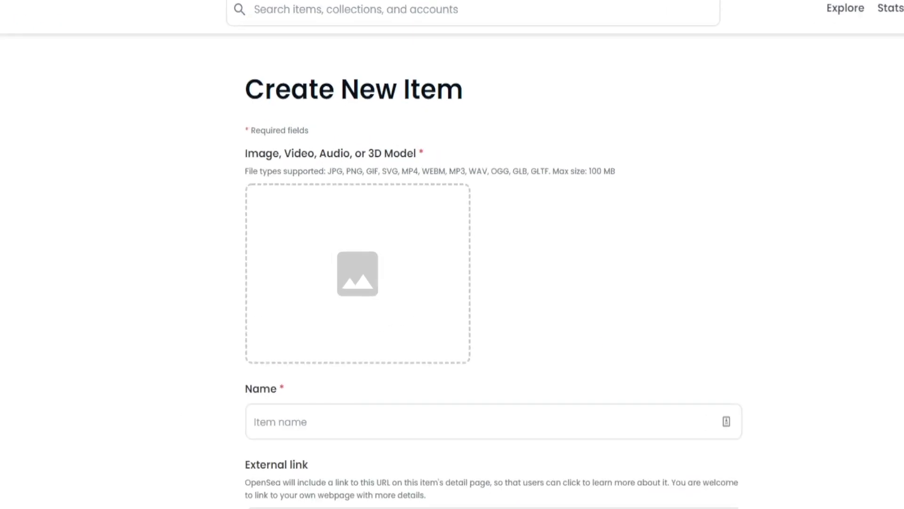
# - Upload the cropped Bitcoin PNG as a new item named Bitcoin Discovery and create it
pyautogui.moveTo(367, 508); pyautogui.dragTo(392, 196)
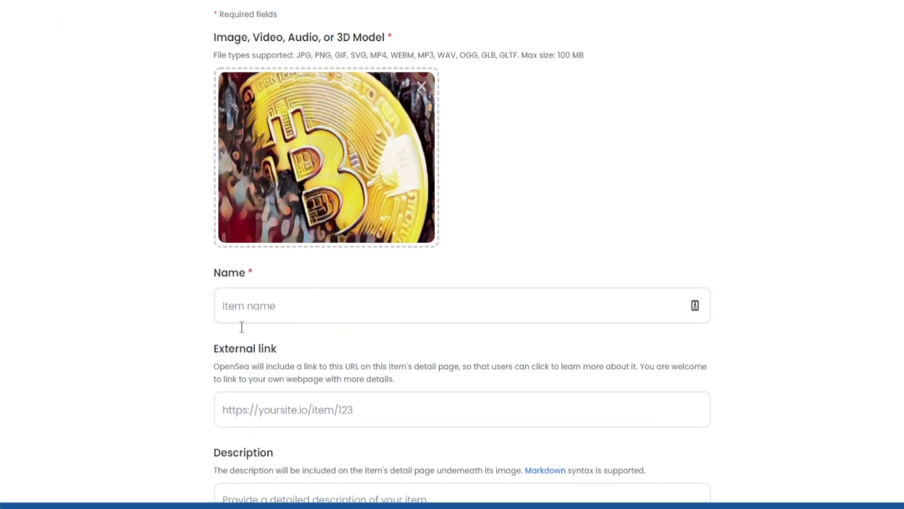
pyautogui.scroll(-10, 531, 275)
pyautogui.scroll(-7, 728, 131)
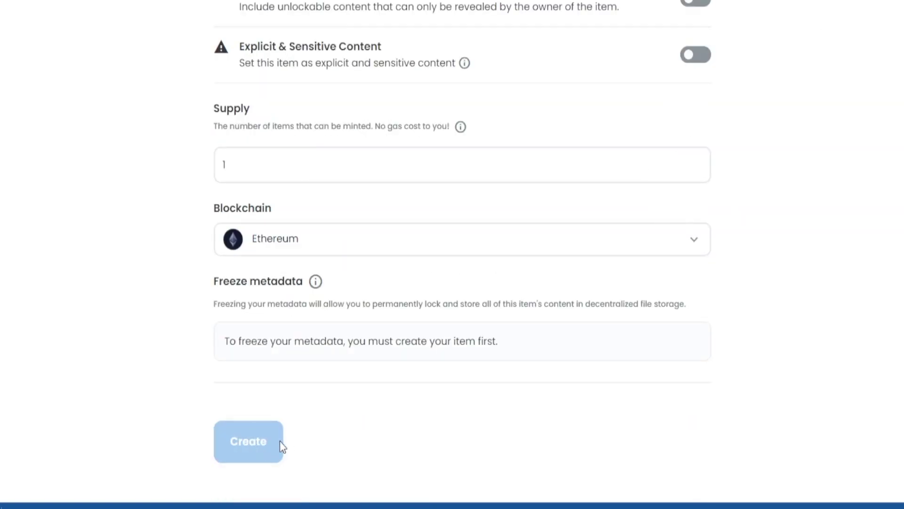
pyautogui.click(267, 442)
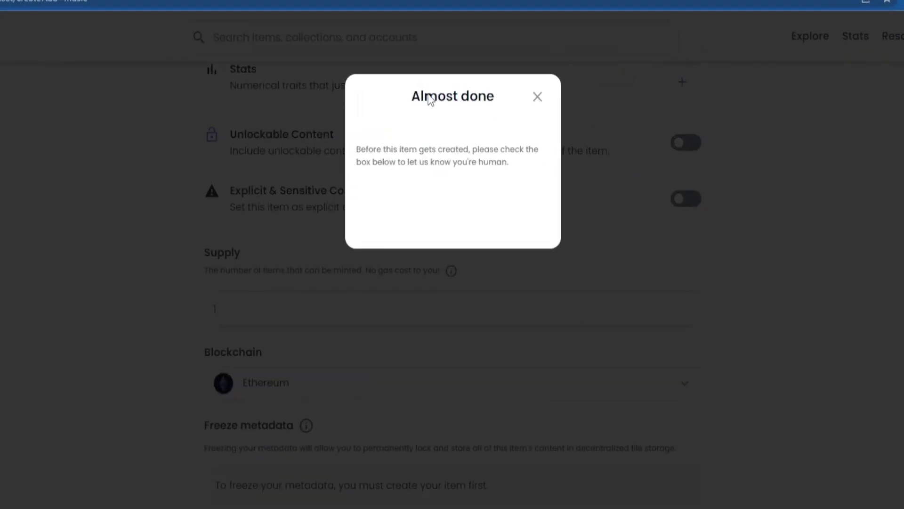
# - Pass the reCAPTCHA check and close the item-created message to finish minting
pyautogui.moveTo(430, 99); pyautogui.dragTo(396, 218)
pyautogui.click(374, 203)
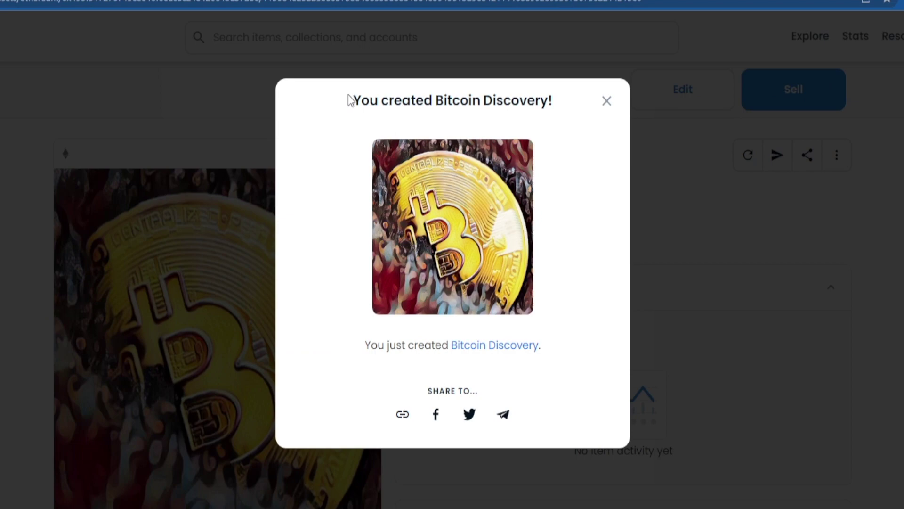
pyautogui.moveTo(348, 101); pyautogui.dragTo(568, 107)
pyautogui.click(609, 101)
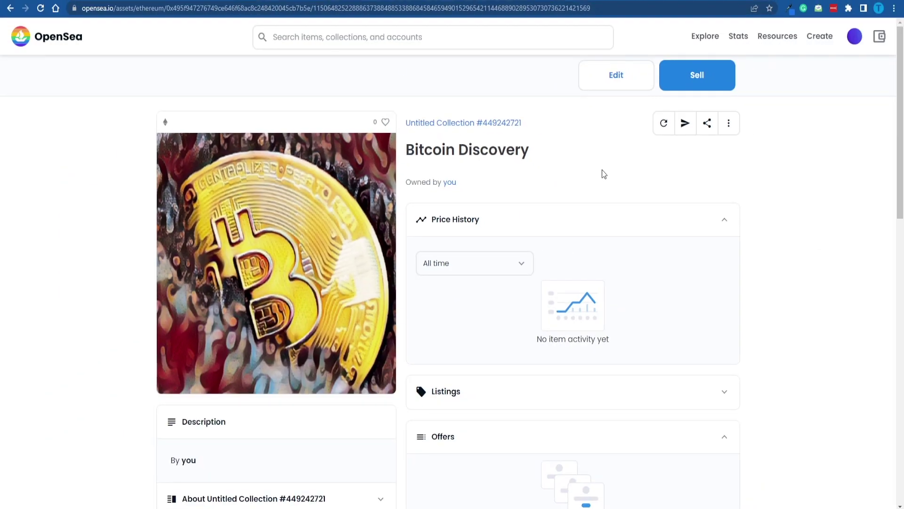
pyautogui.scroll(-6, 654, 236)
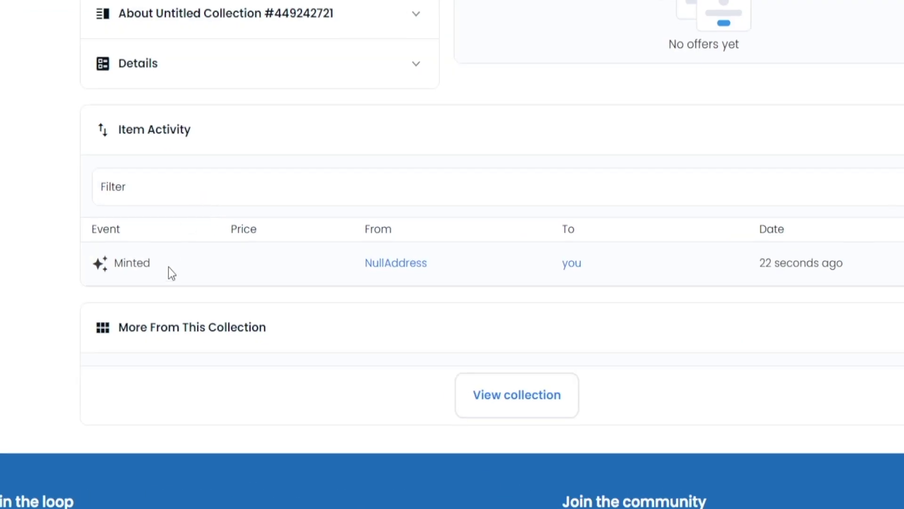
pyautogui.moveTo(166, 267); pyautogui.dragTo(117, 267)
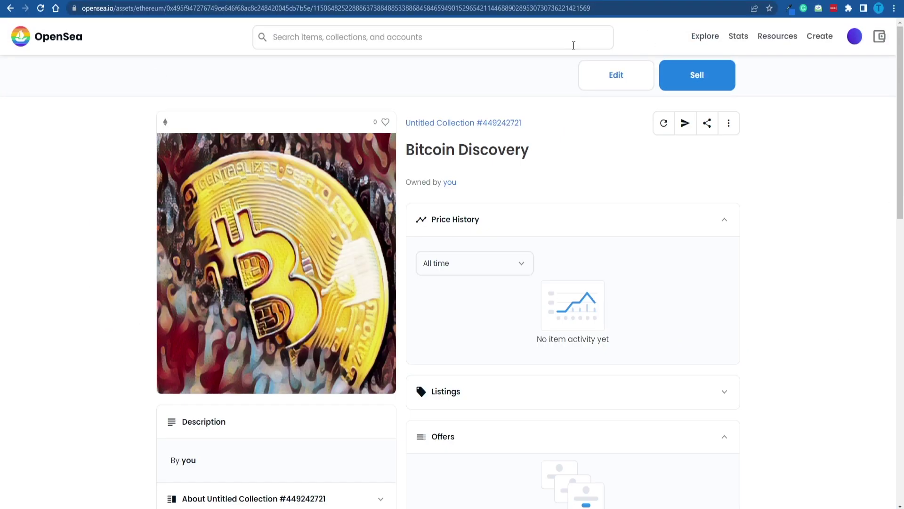
# - List Bitcoin Discovery for sale at a Fixed Price of 100 ETH
pyautogui.click(710, 90)
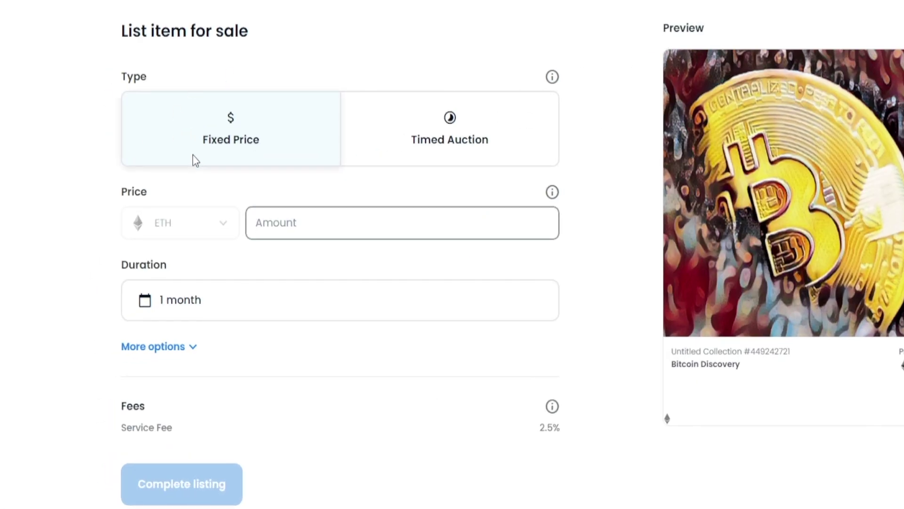
pyautogui.click(465, 145)
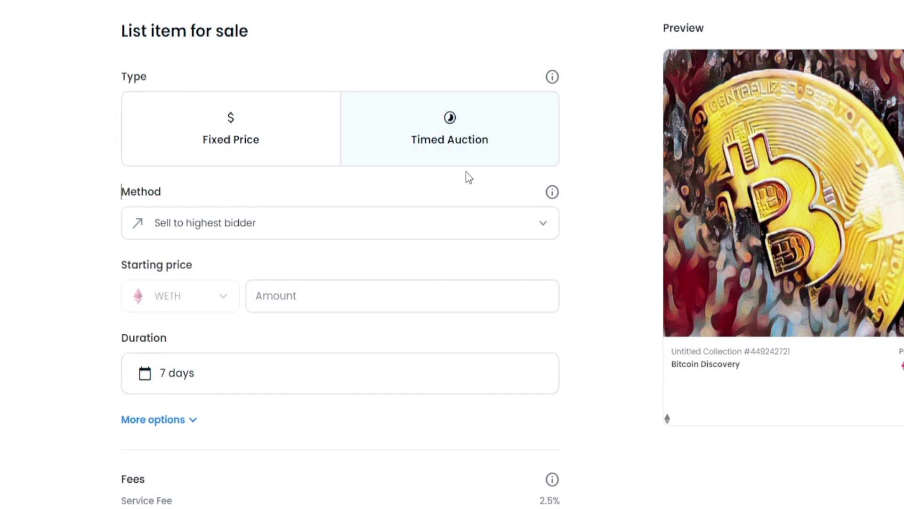
pyautogui.click(247, 142)
pyautogui.click(375, 231)
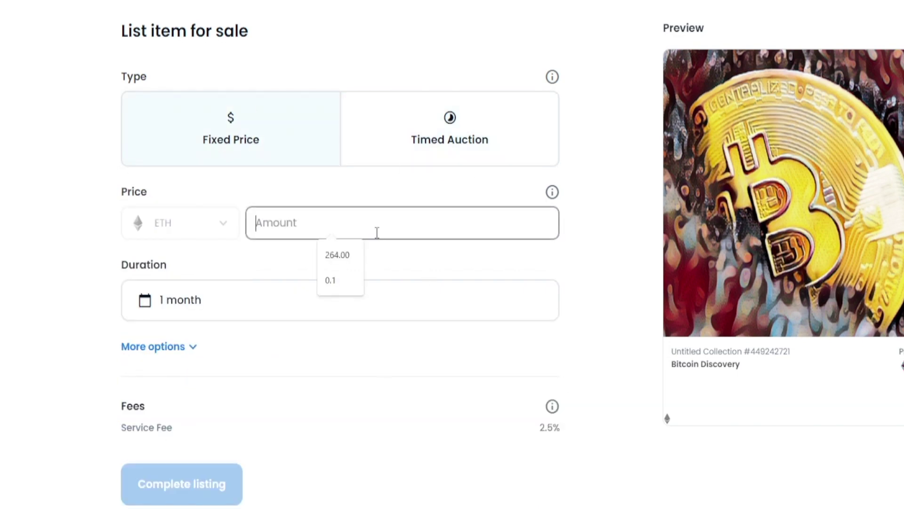
pyautogui.write('100')
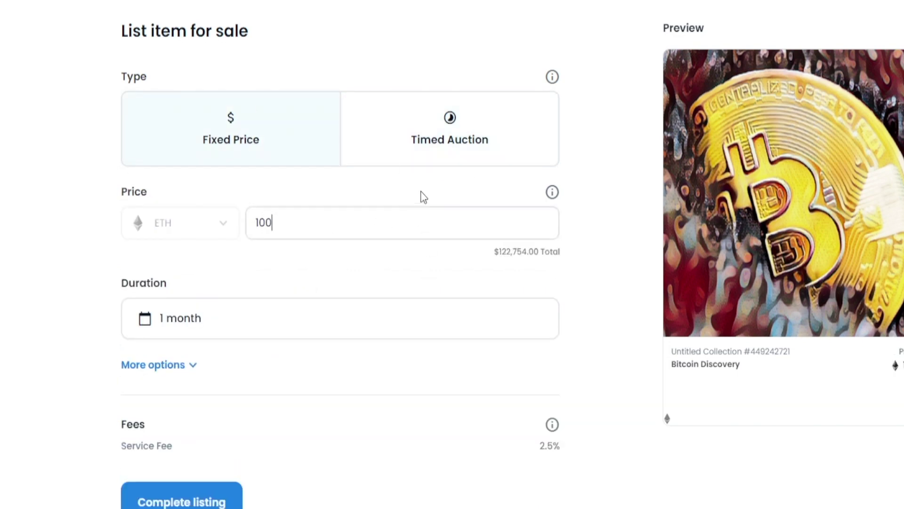
pyautogui.click(221, 501)
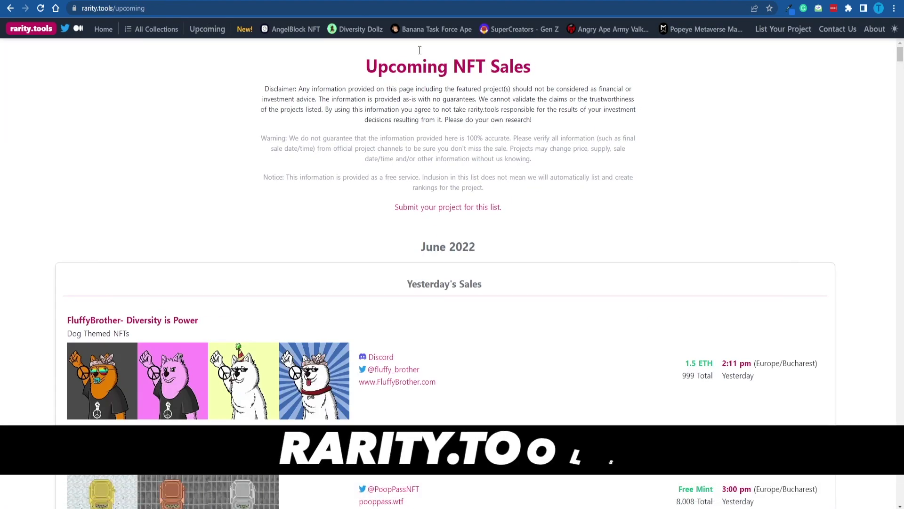
pyautogui.moveTo(455, 66); pyautogui.dragTo(533, 71)
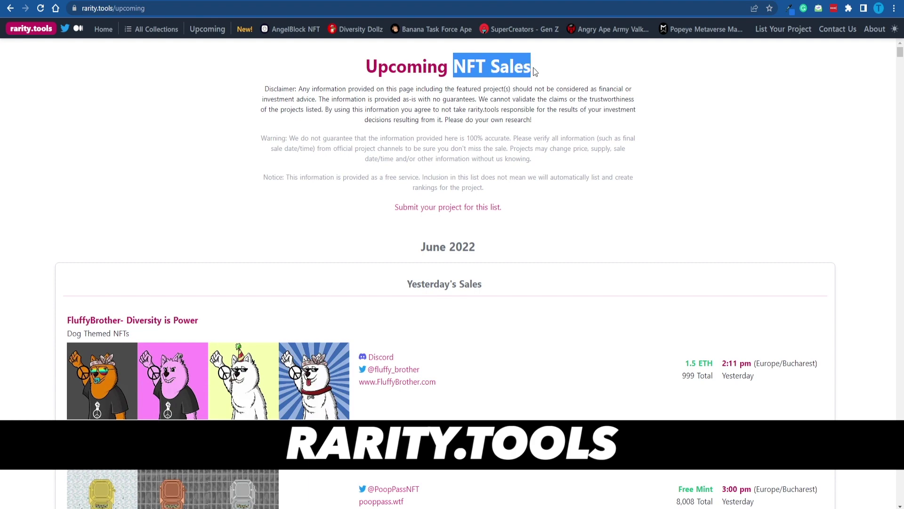
pyautogui.click(619, 91)
pyautogui.scroll(-5, 579, 193)
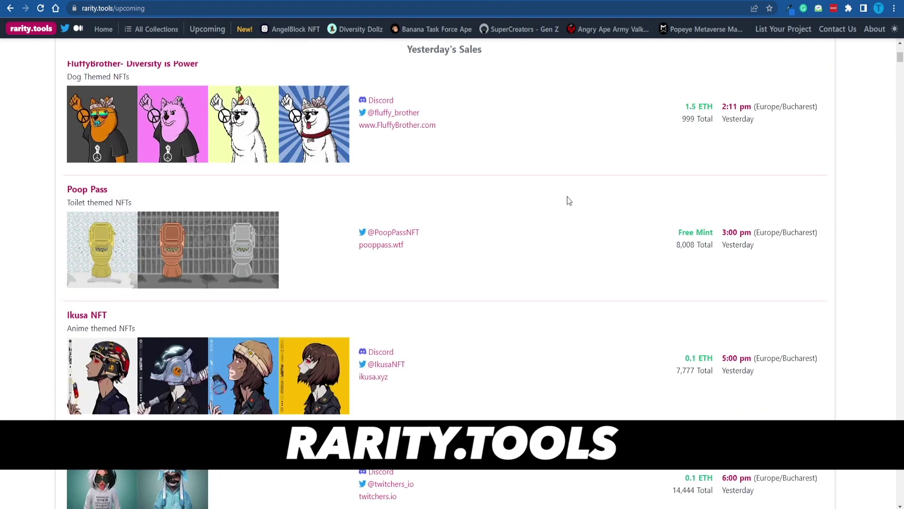
pyautogui.scroll(-8, 537, 174)
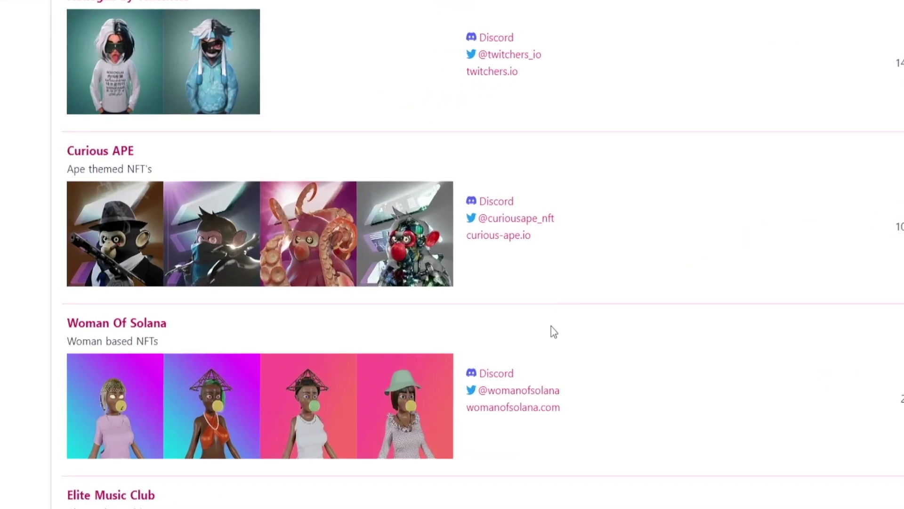
pyautogui.scroll(-5, 551, 329)
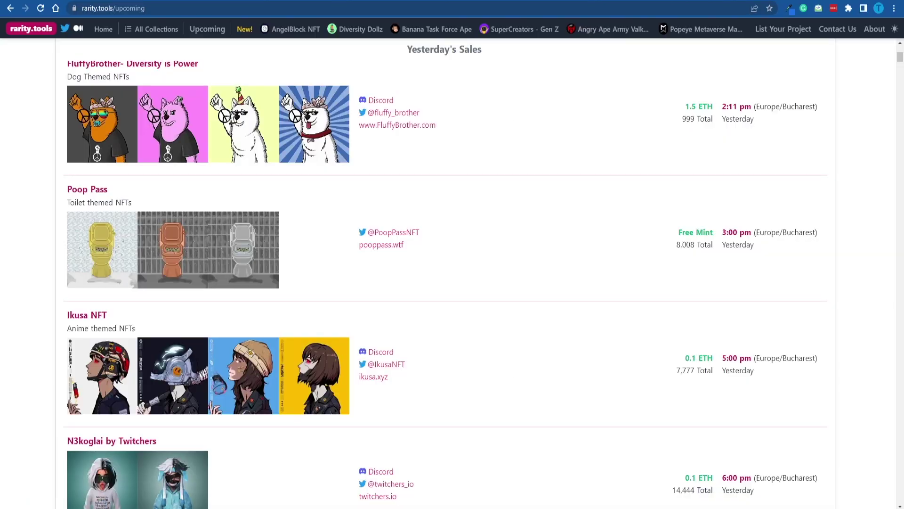
pyautogui.click(381, 100)
# - Visit the FluffyBrother.com site, then return to OpenSea's Complete your listing dialog
pyautogui.click(375, 127)
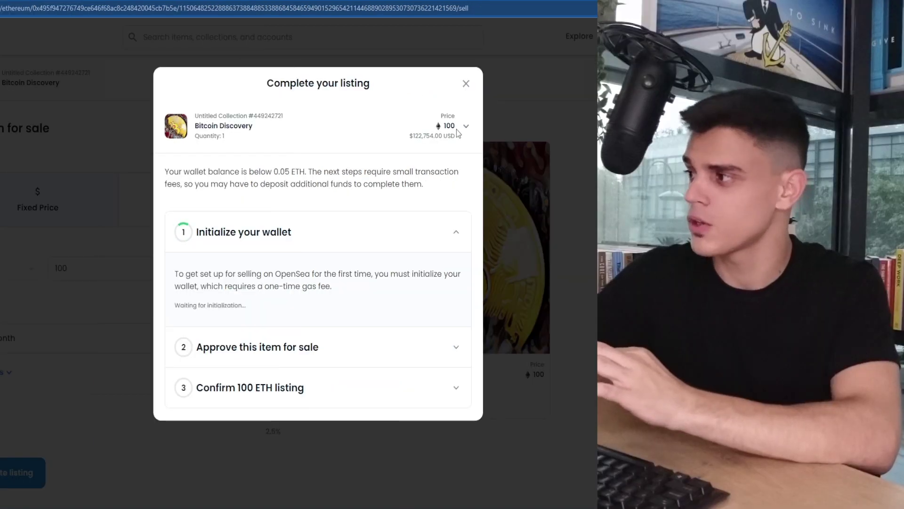
pyautogui.moveTo(590, 129); pyautogui.dragTo(572, 133)
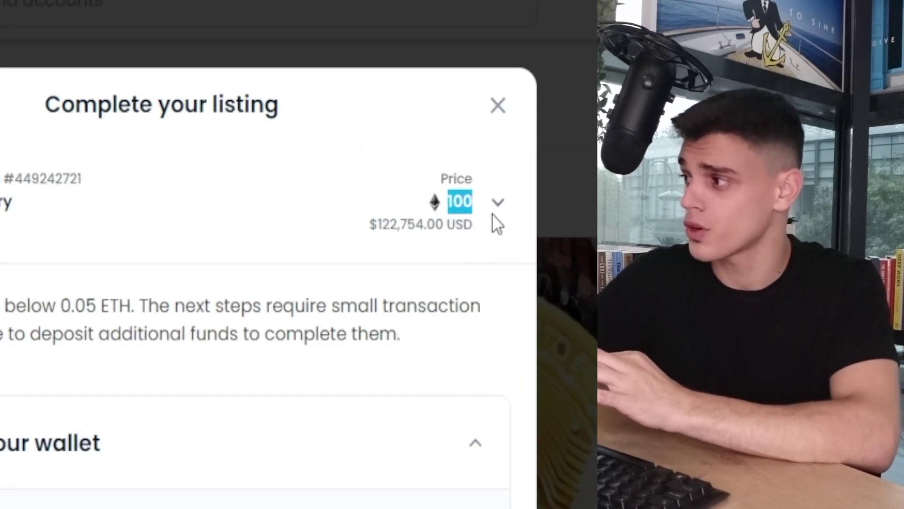
pyautogui.click(479, 203)
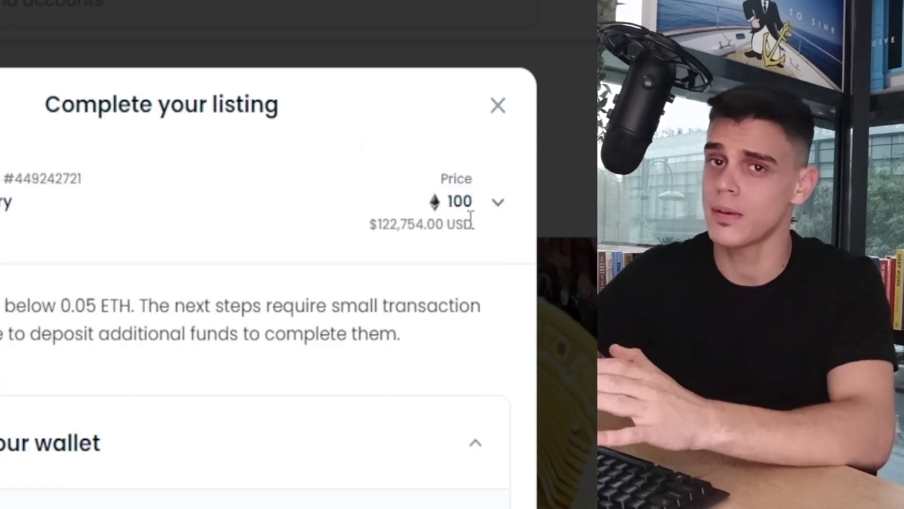
pyautogui.moveTo(490, 224); pyautogui.dragTo(380, 215)
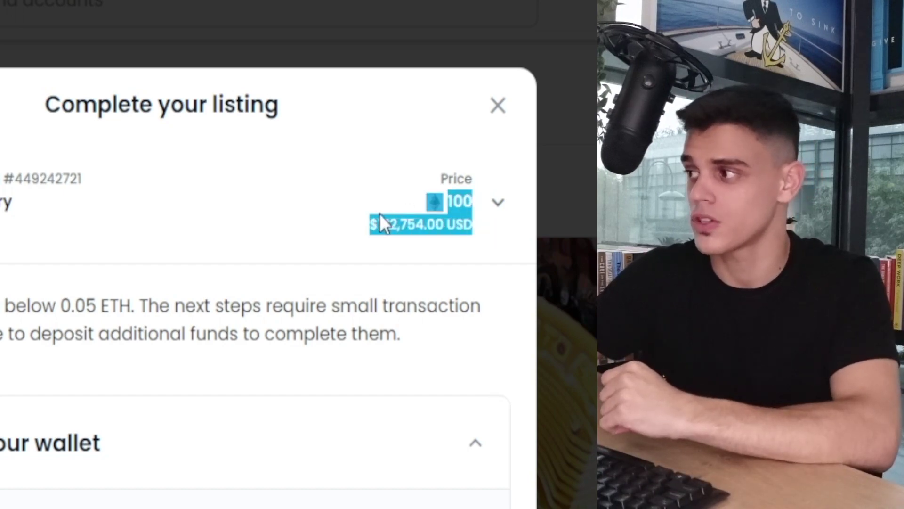
pyautogui.click(372, 234)
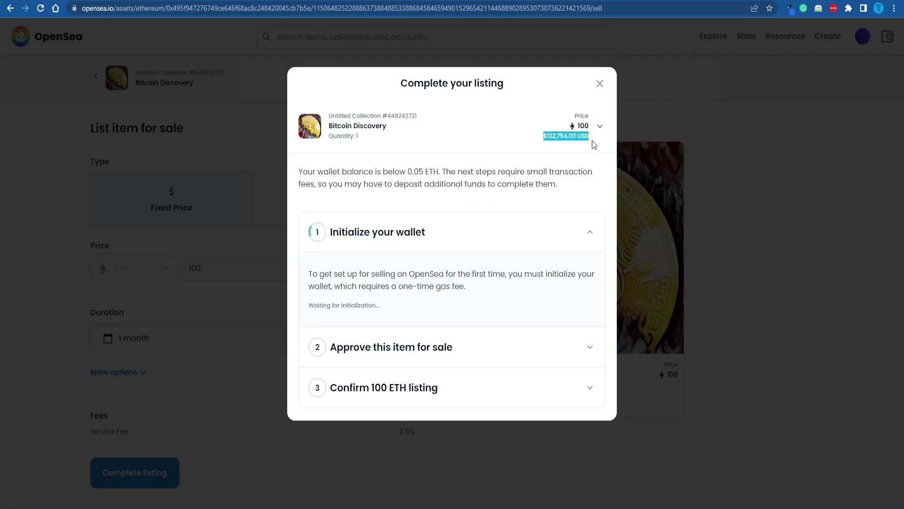